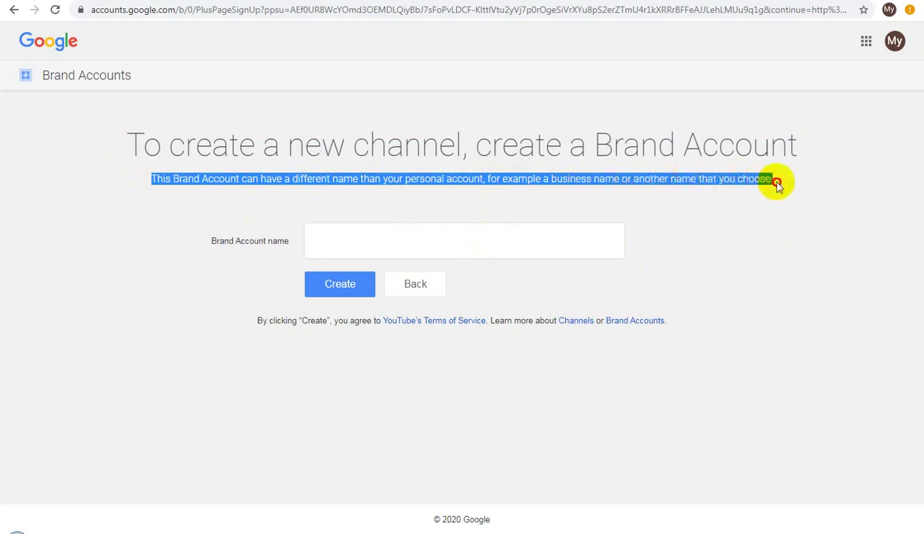
Step: Create a Brand Account named "Tech Pro HUB" for the new channel
drag(208, 246, 290, 242)
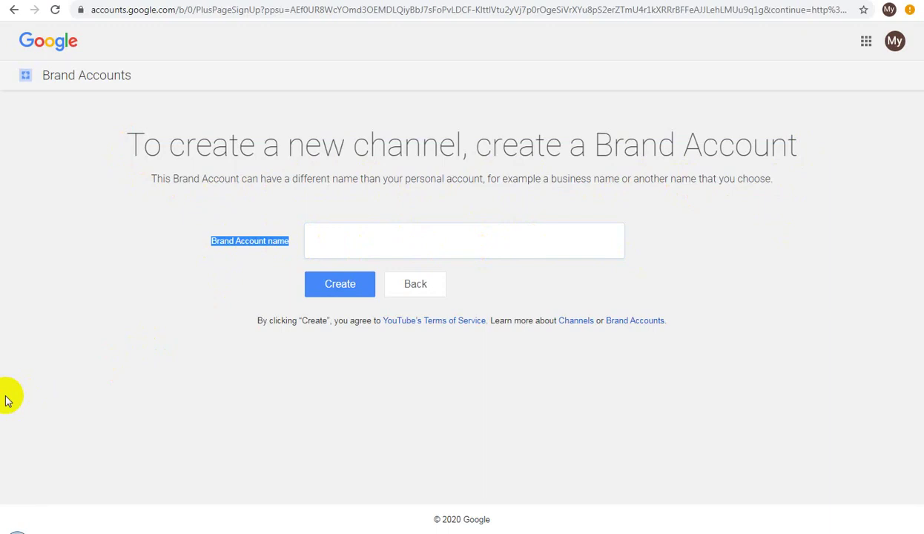
click(320, 241)
text(Tech Pro HUB)
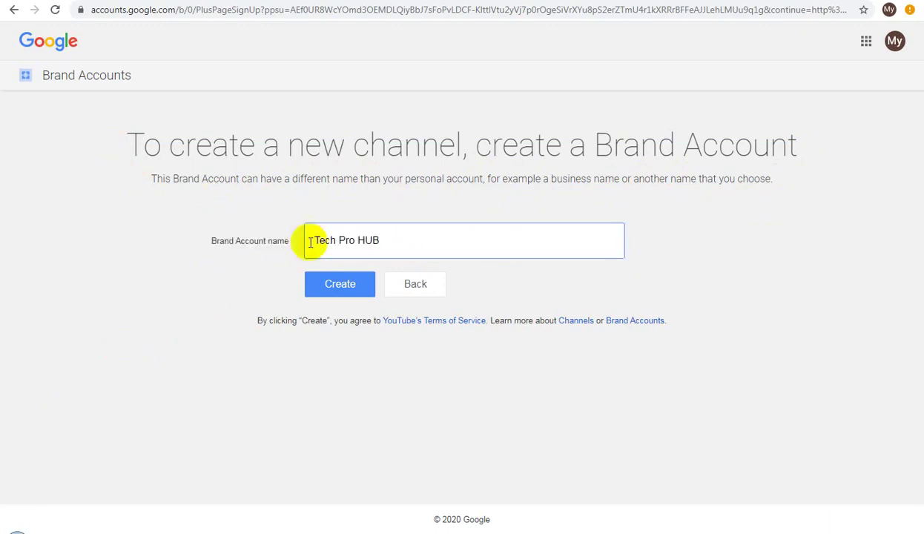
click(348, 289)
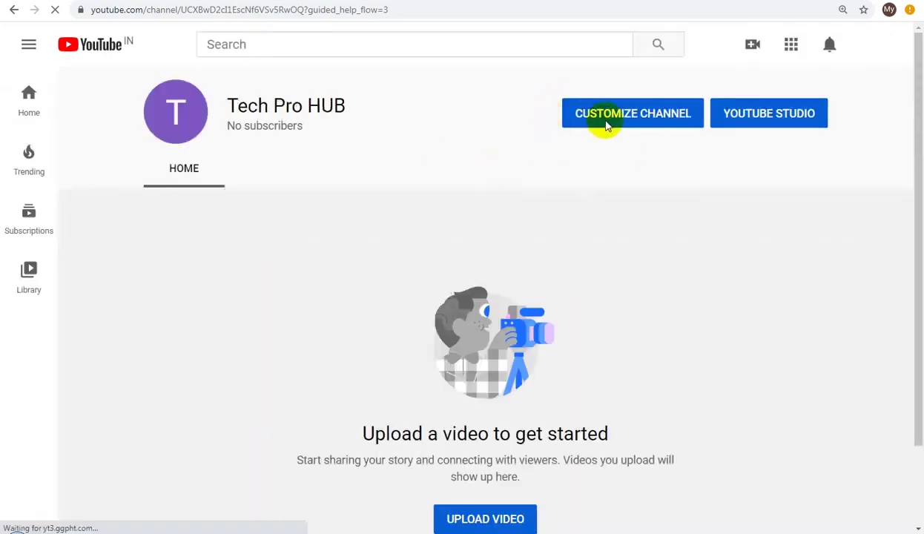
Step: Open the new channel's customization page and go to its Video Manager
click(610, 119)
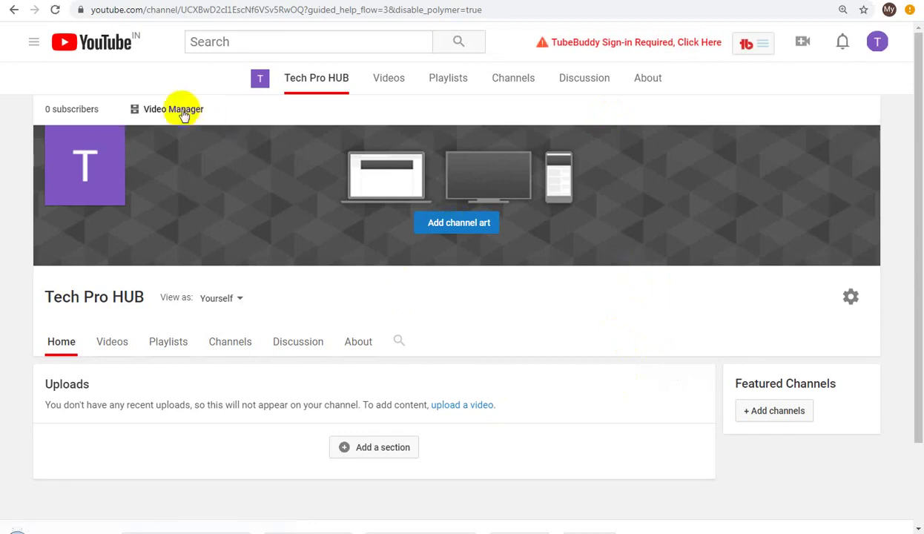
scroll(183, 114, down, 1)
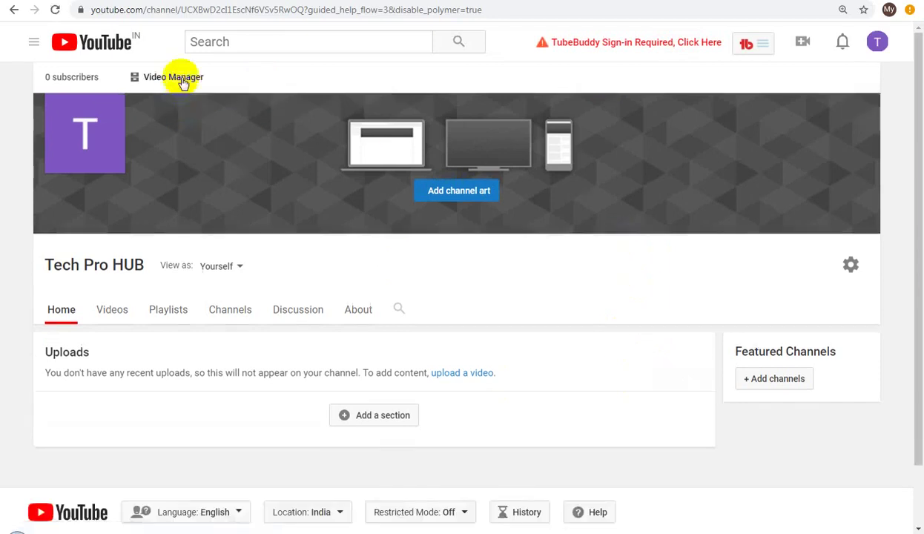
click(181, 78)
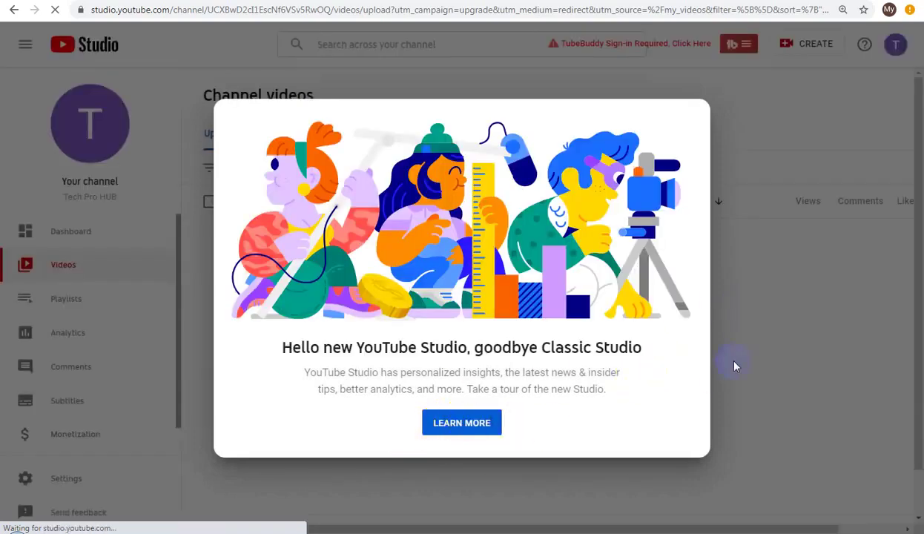
Step: Dismiss the new Studio welcome message and look over the channel dashboard
click(744, 356)
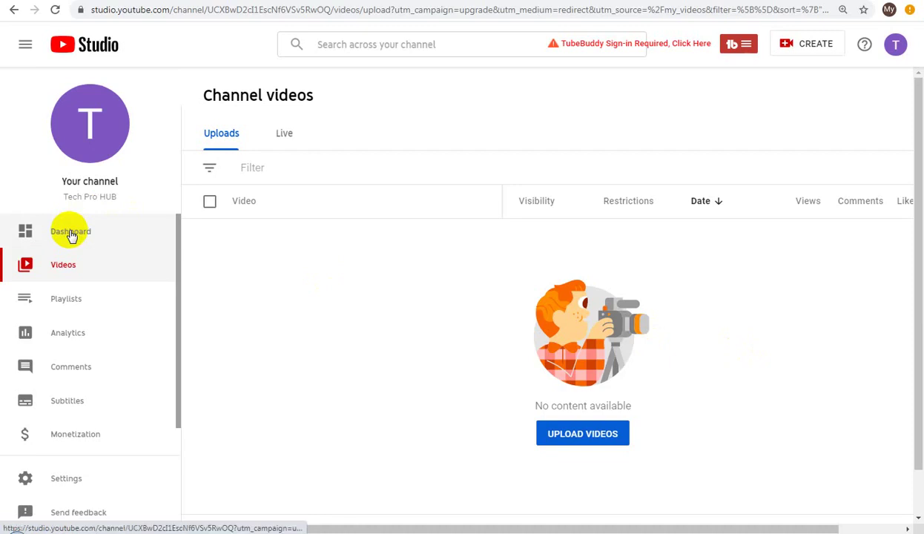
click(126, 237)
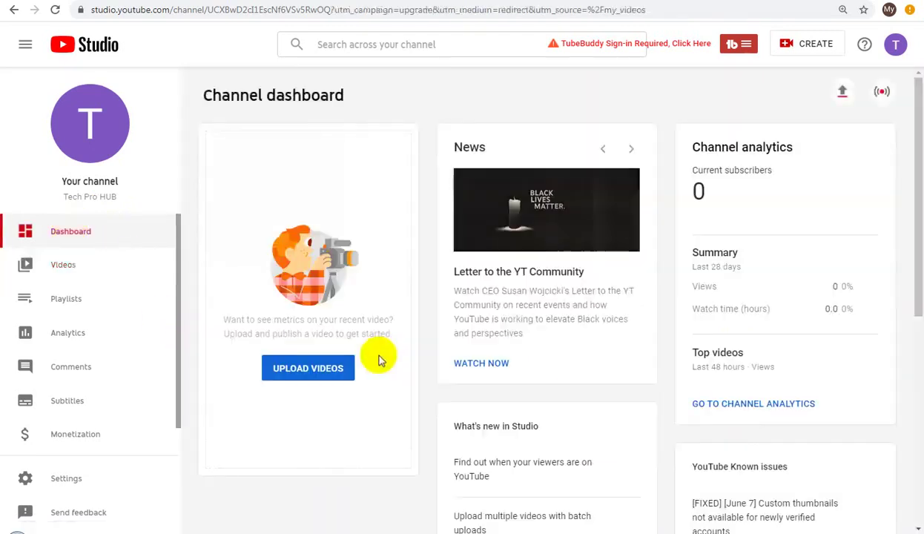
scroll(380, 360, down, 3)
scroll(379, 359, up, 3)
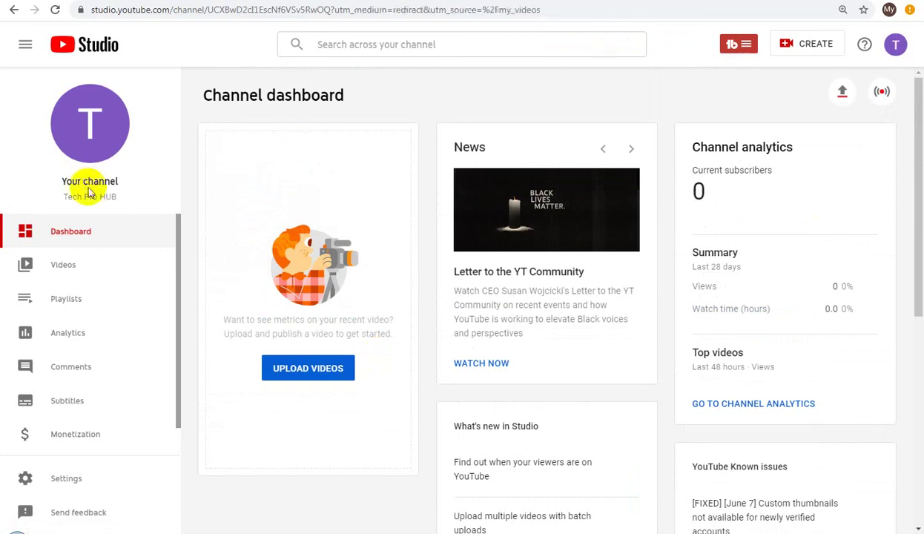
Step: Copy the channel name "Tech Pro HUB" and add it as a keyword in the channel's basic info settings
drag(120, 198, 64, 201)
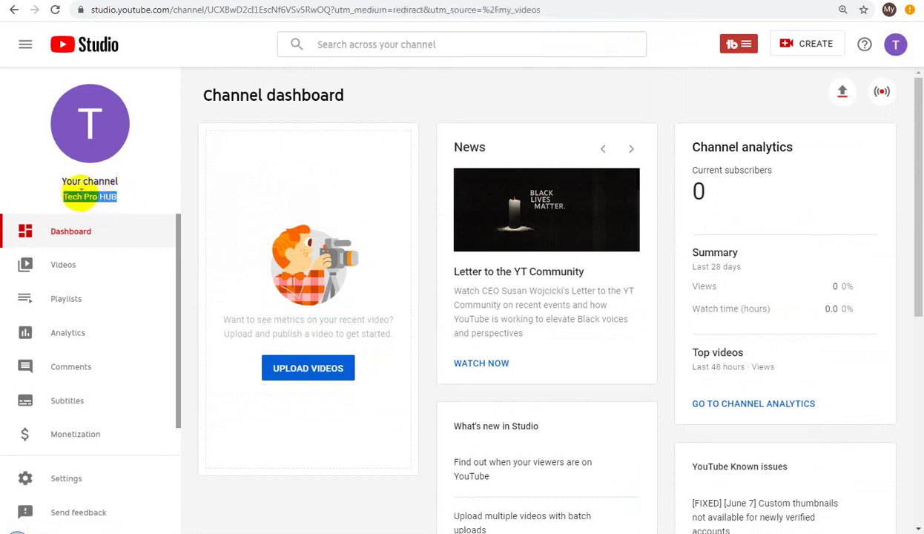
right_click(77, 194)
click(92, 201)
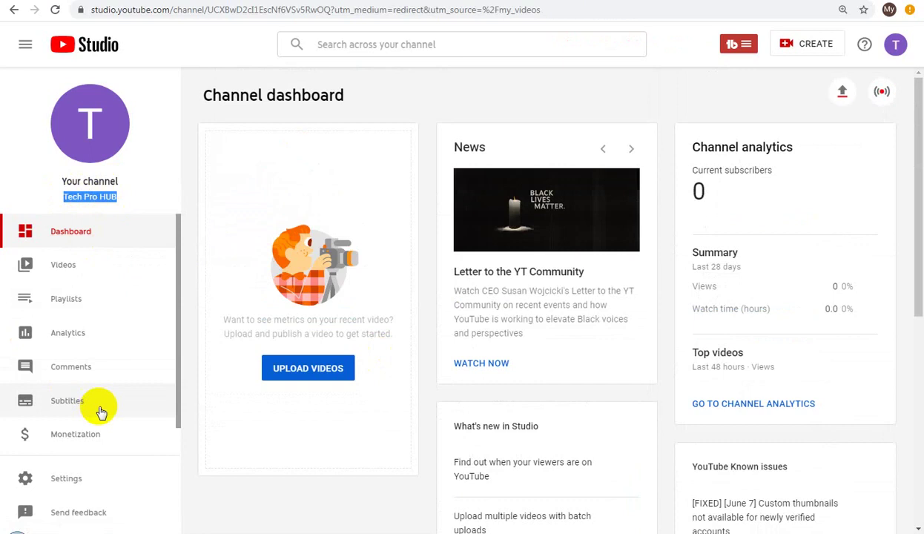
scroll(98, 410, down, 1)
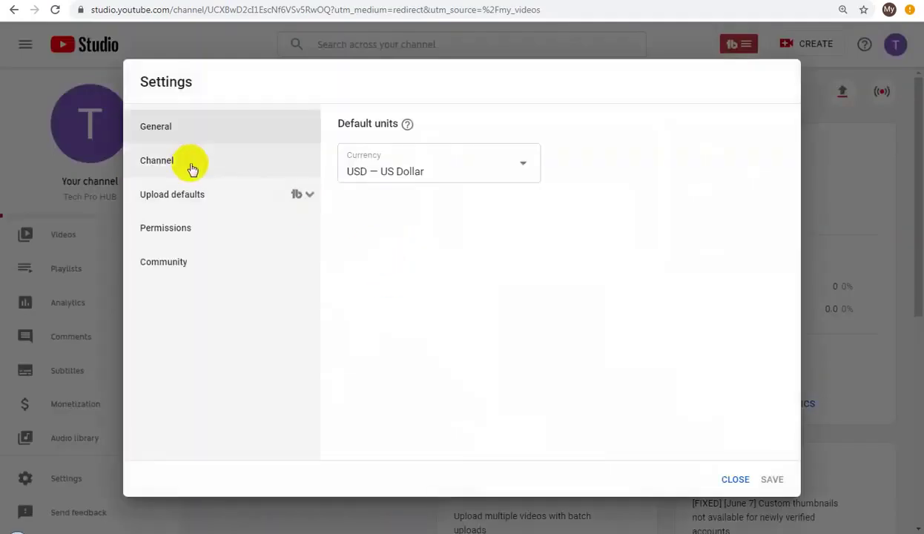
click(188, 164)
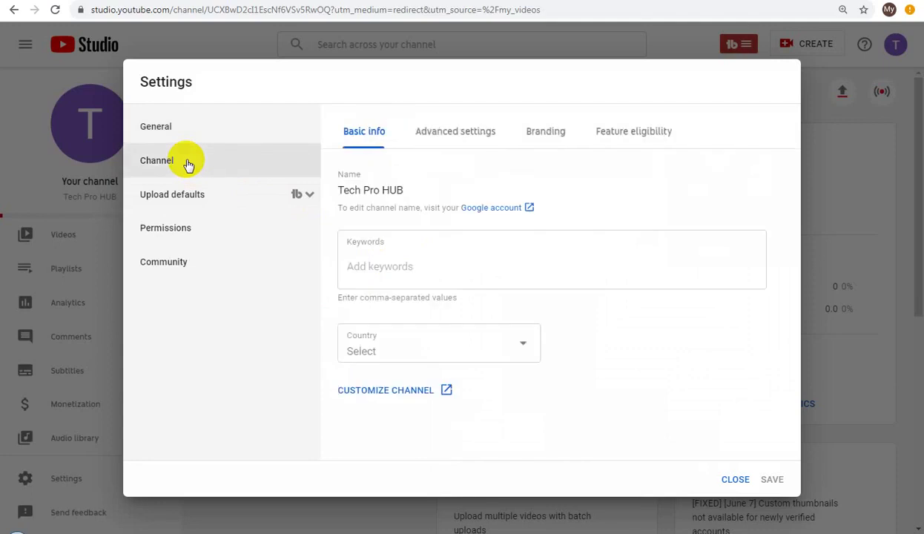
click(419, 266)
key(ctrl+v)
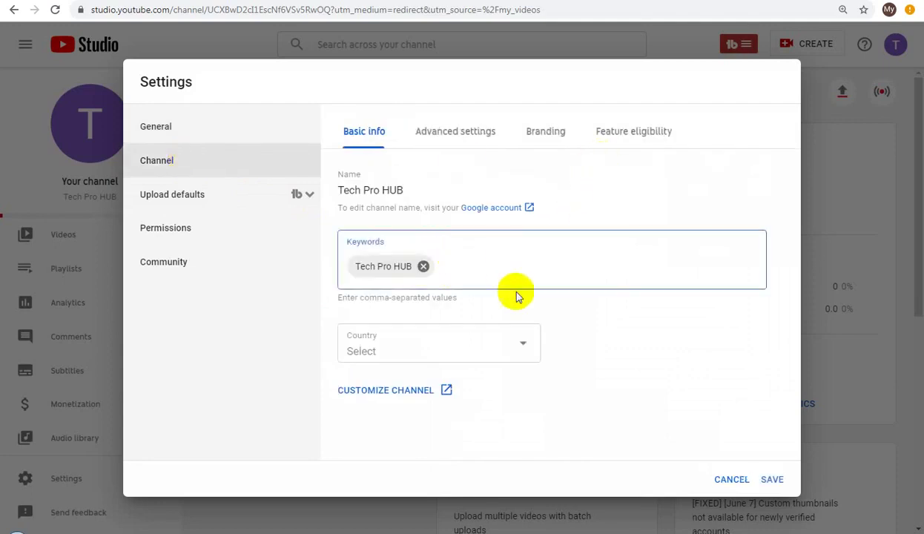
Step: Set the channel's country to India
click(524, 347)
scroll(436, 266, down, 7)
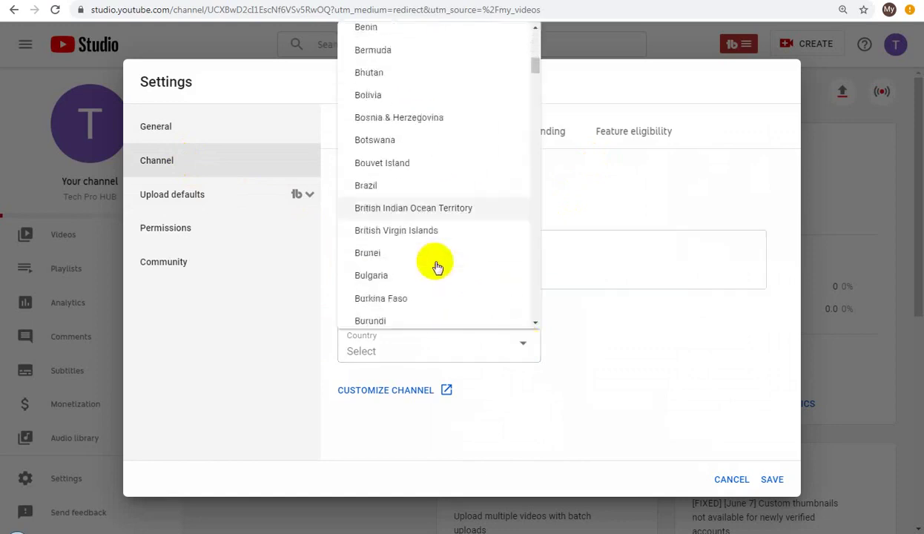
scroll(436, 266, down, 18)
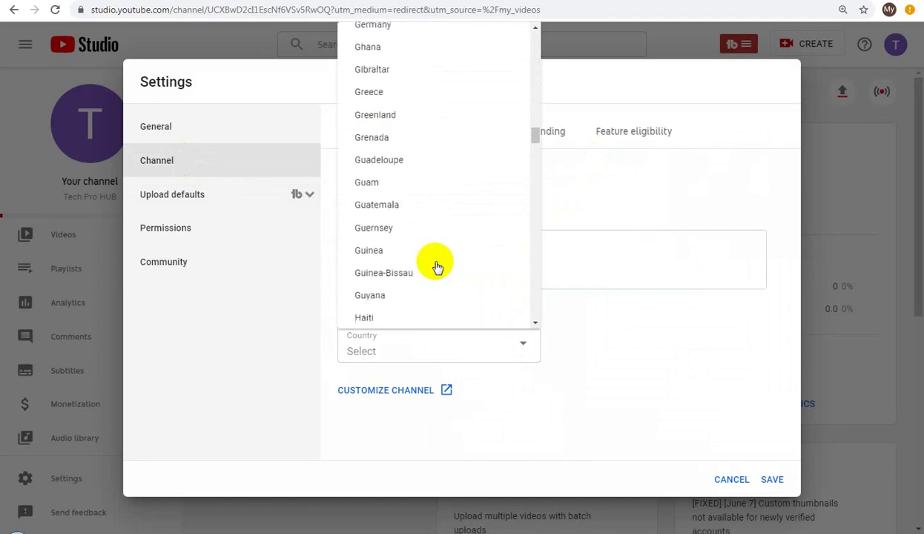
scroll(436, 266, down, 5)
scroll(435, 264, up, 1)
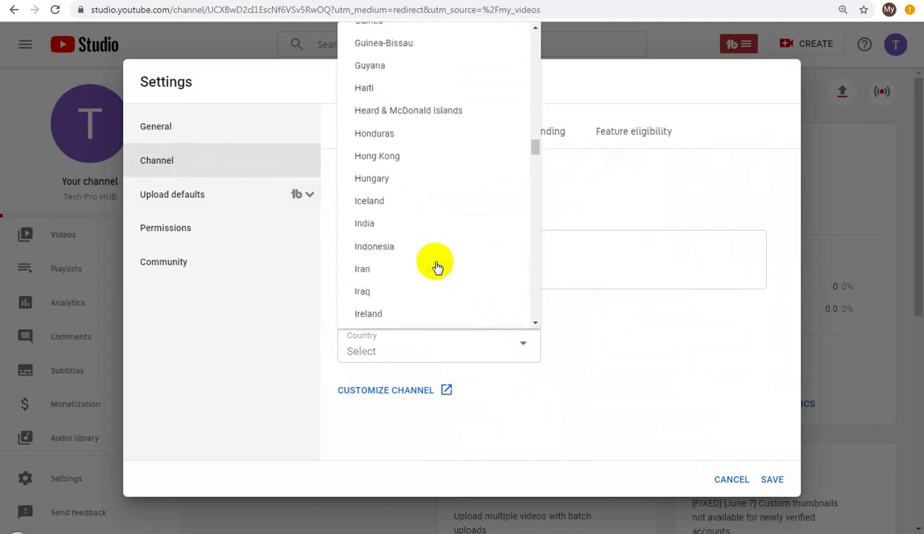
click(399, 230)
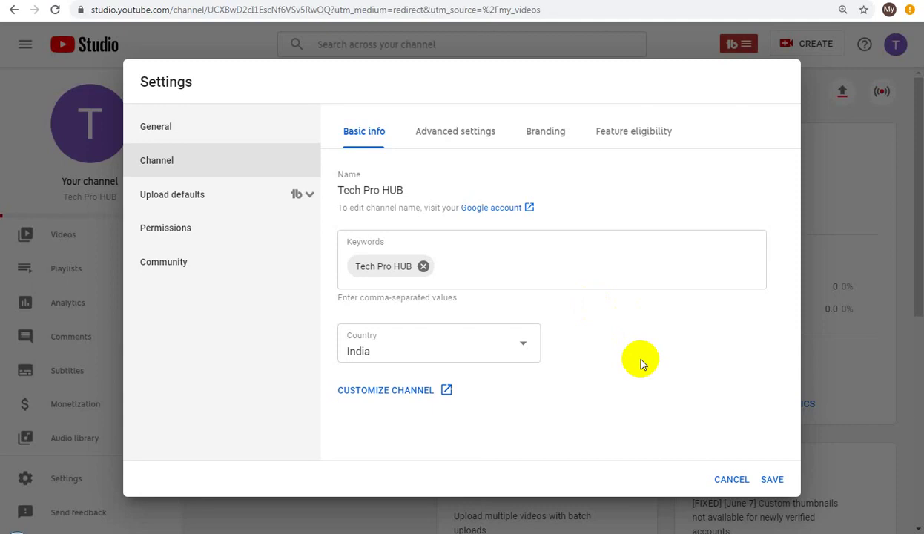
Step: Add the channel keywords "Tech Video tricks" and "Tech Pro Video Tricks"
click(510, 270)
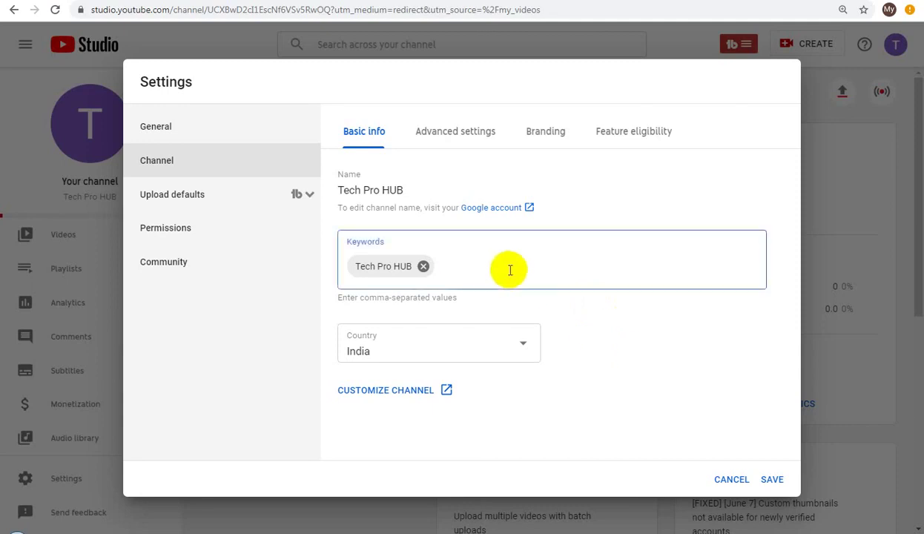
text(Tech Video tricks)
key(Return)
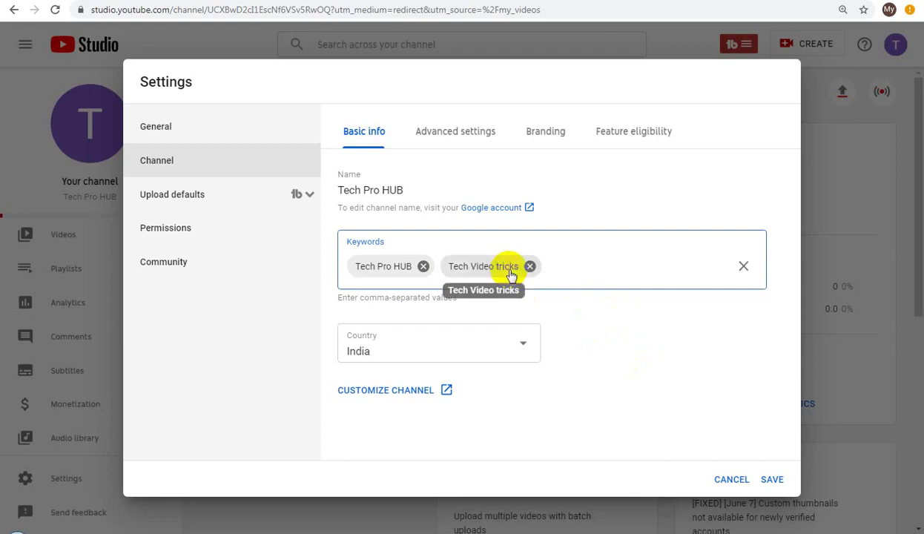
text(Tech Pro Video T)
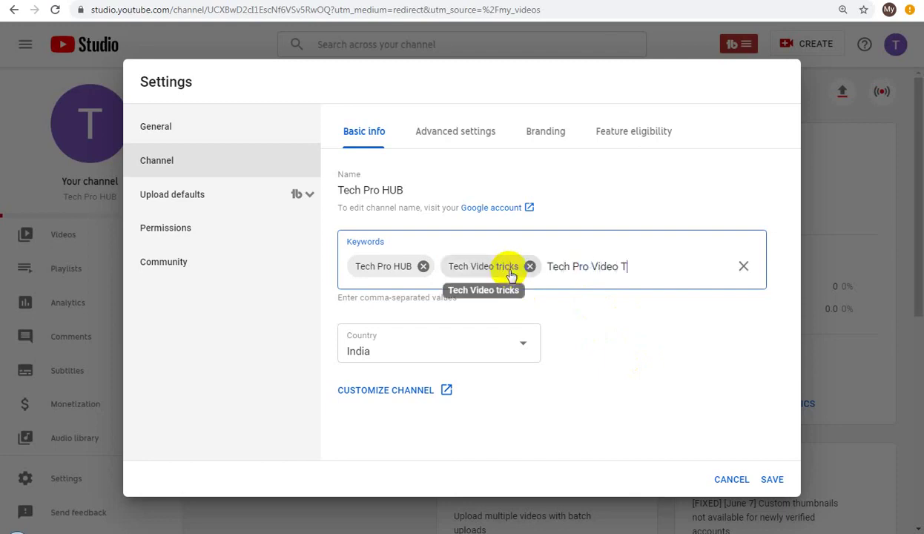
text(ricks)
key(Return)
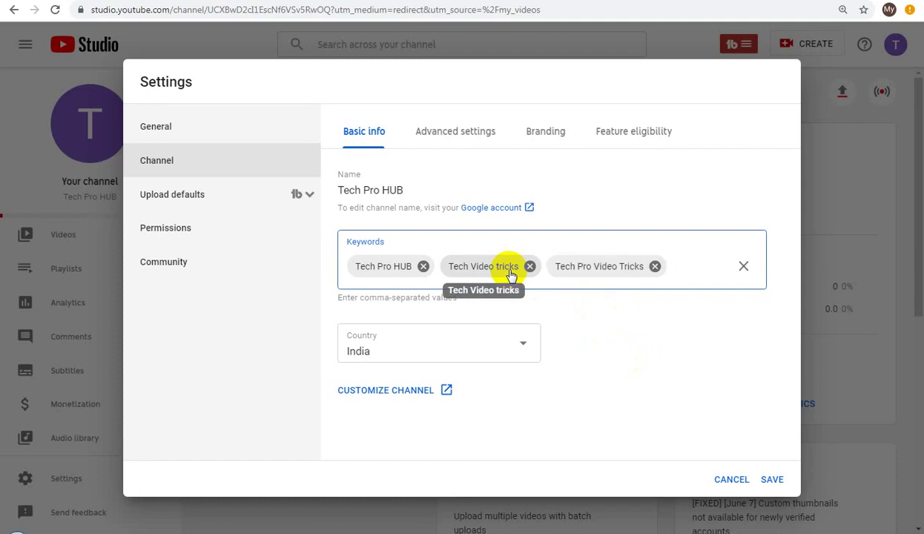
Step: Add the channel keywords "Tube Video tricks" and "Youtube Video Tricks"
text(Tub)
text(e Video tric)
text(ks)
key(Return)
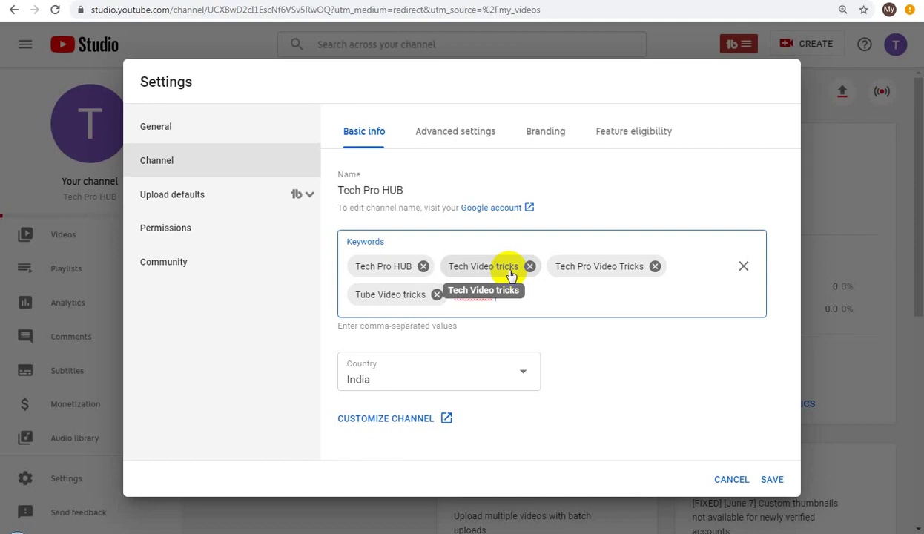
text(Tricks)
key(Return)
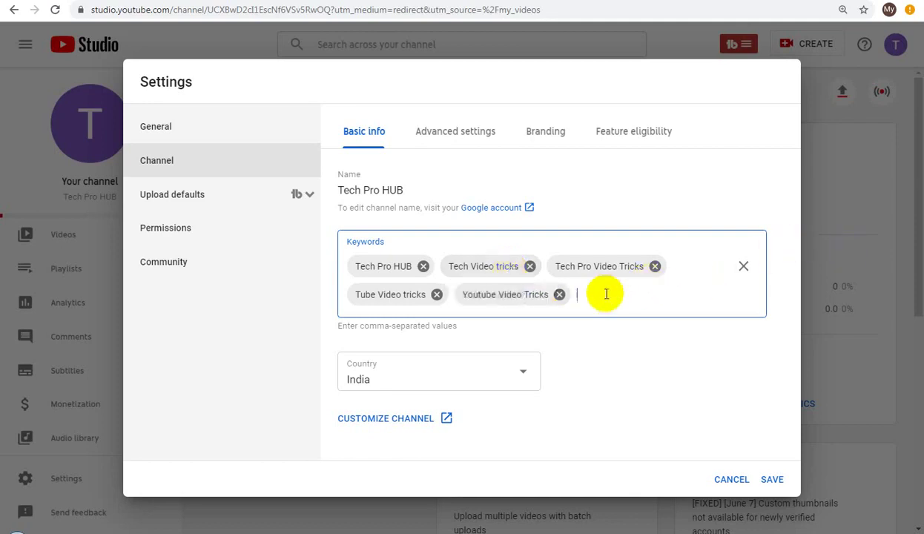
Step: Add the channel keywords "Tekchnical Video Tricks" and "Technical Tricks Video"
text(Tekchnical Video)
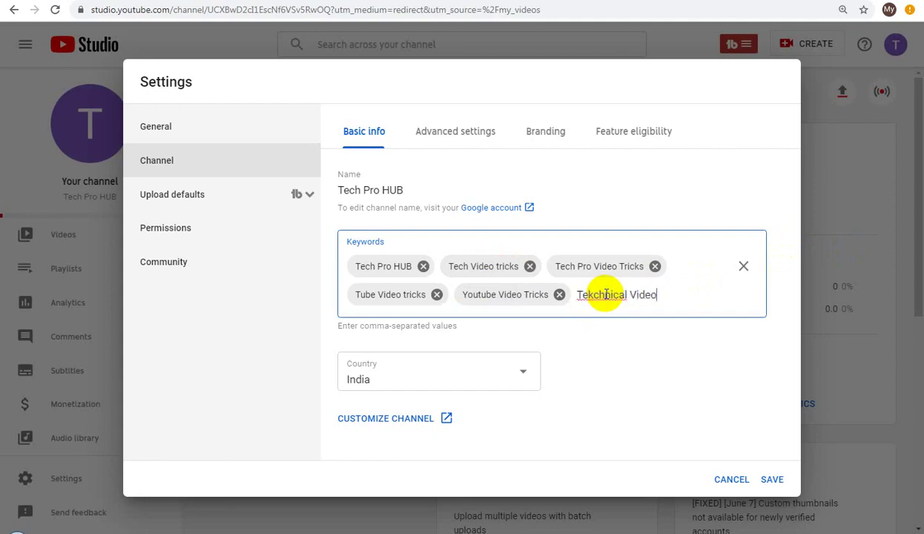
text( Tricks,)
key(Return)
text(T)
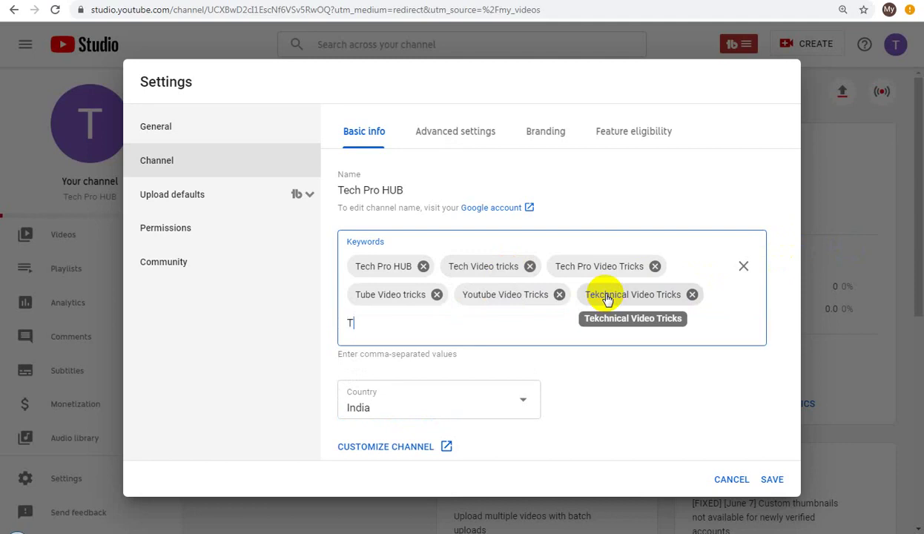
text(echnical Tricks Video,)
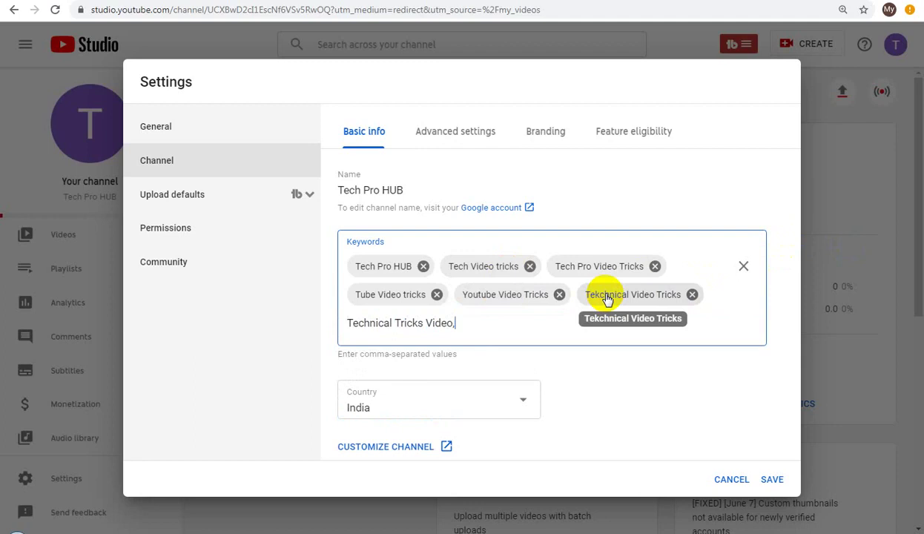
Step: Add the channel keywords "online video tricks" and "youtube video marketing tricks"
text(onlin)
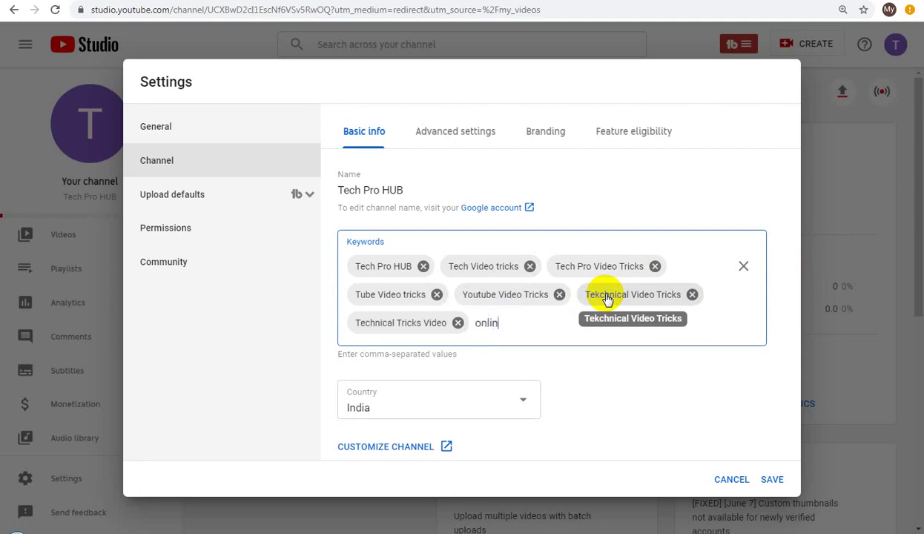
text(e video tricks)
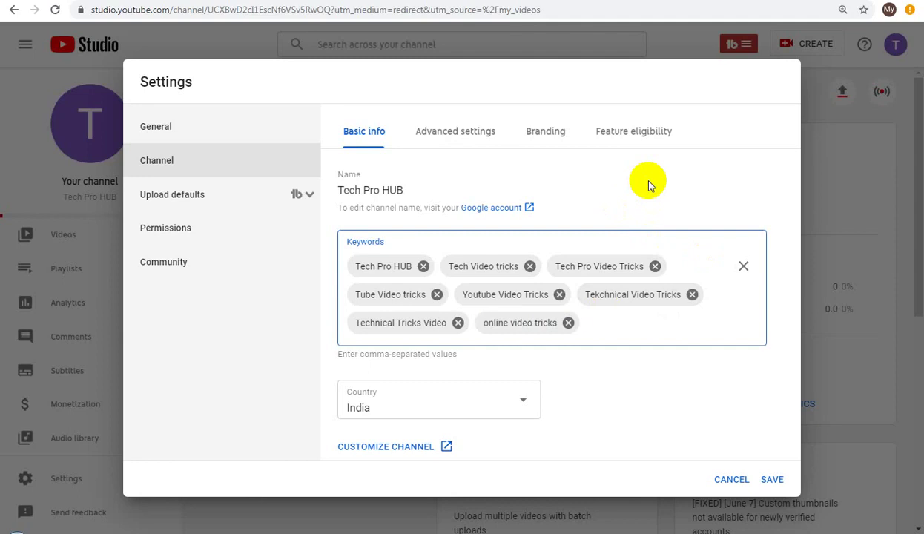
text(,youtube video)
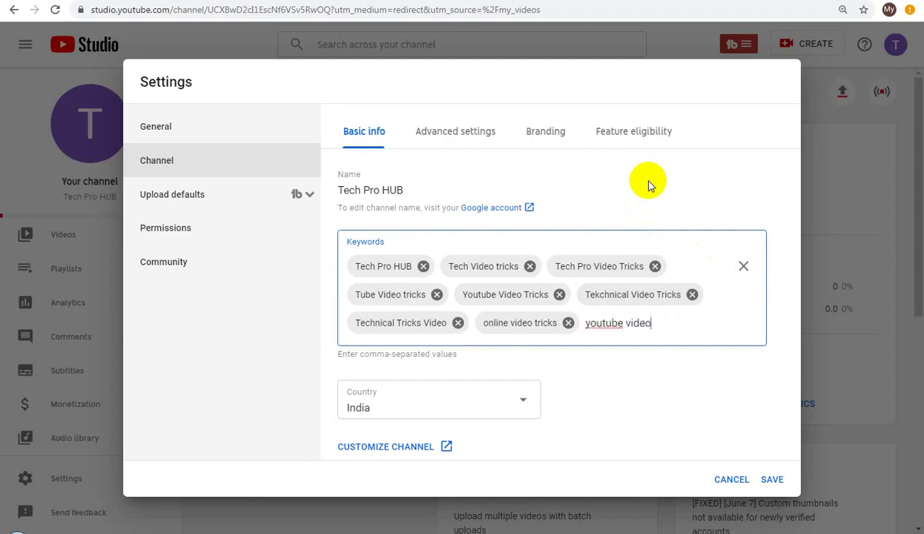
text( marketing tricfk)
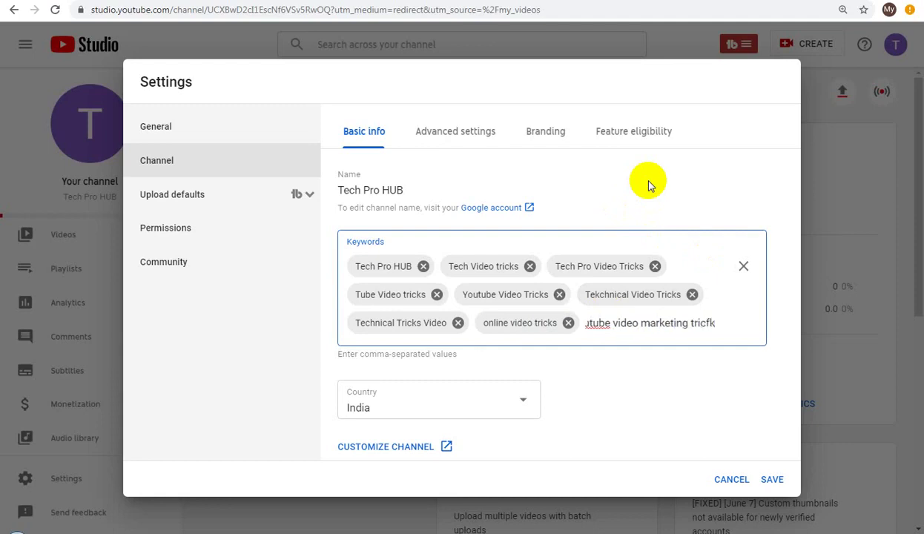
key(BackSpace)
key(BackSpace)
key(BackSpace)
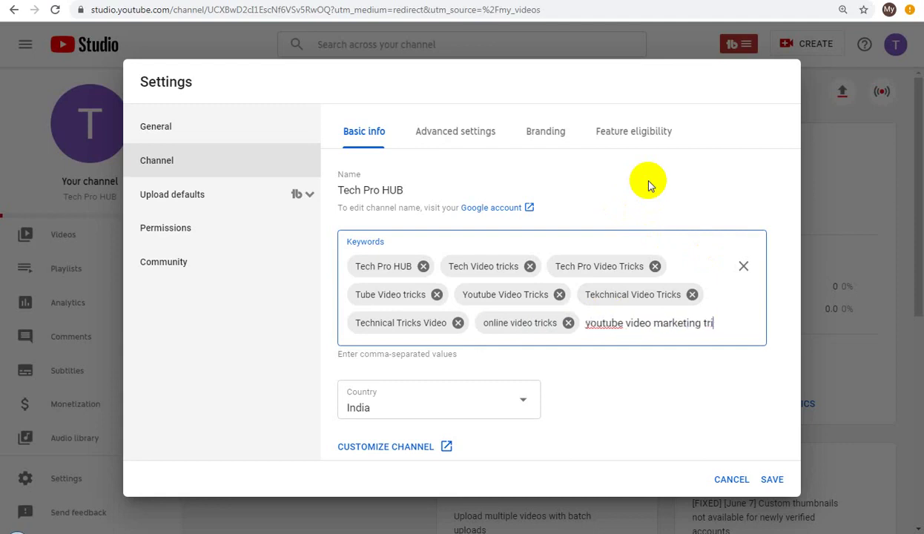
text(cks)
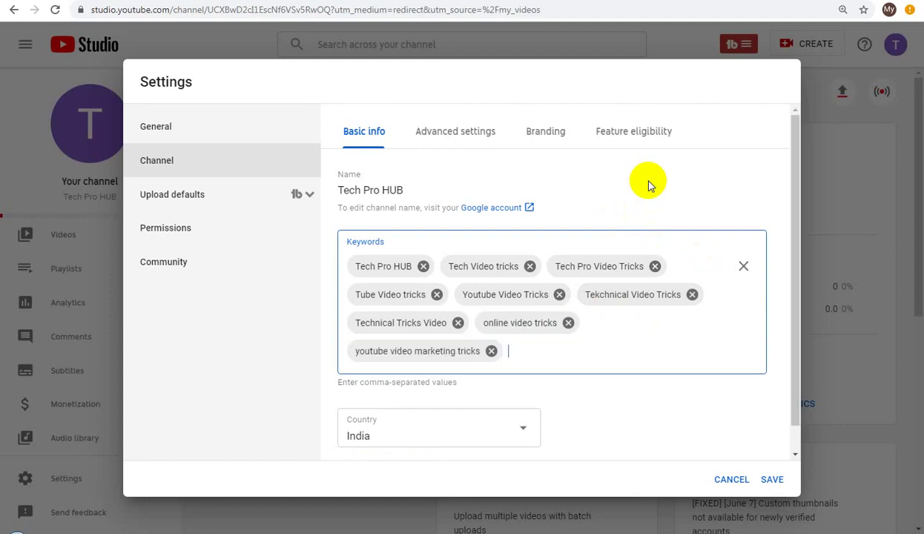
Step: Add the channel keywords "youtube digital marketing" and "facebook digital marketing"
text(,youtube digital marketing,)
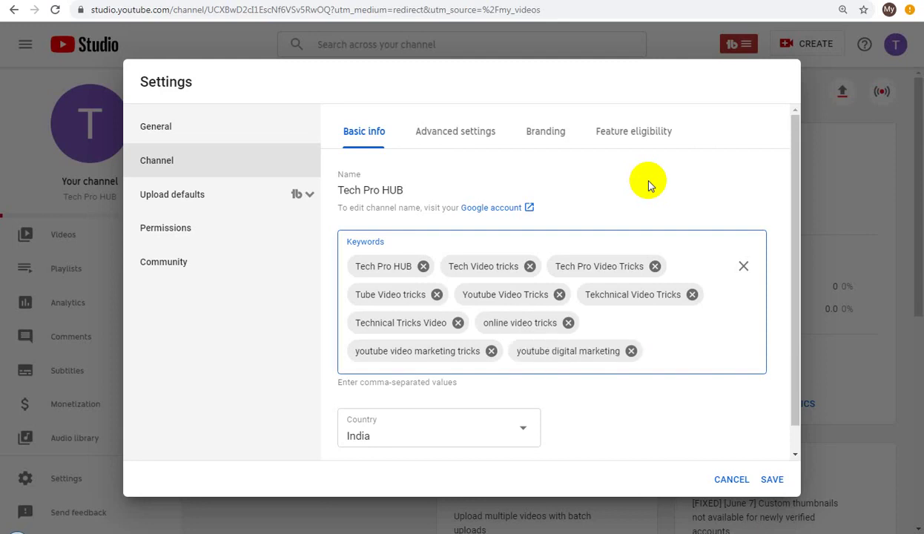
text(facebook digi)
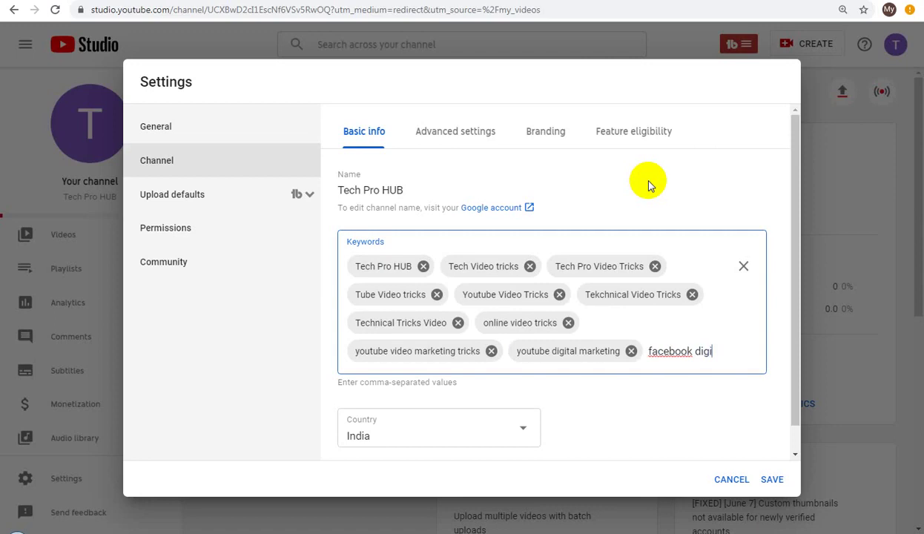
text(tal marketing)
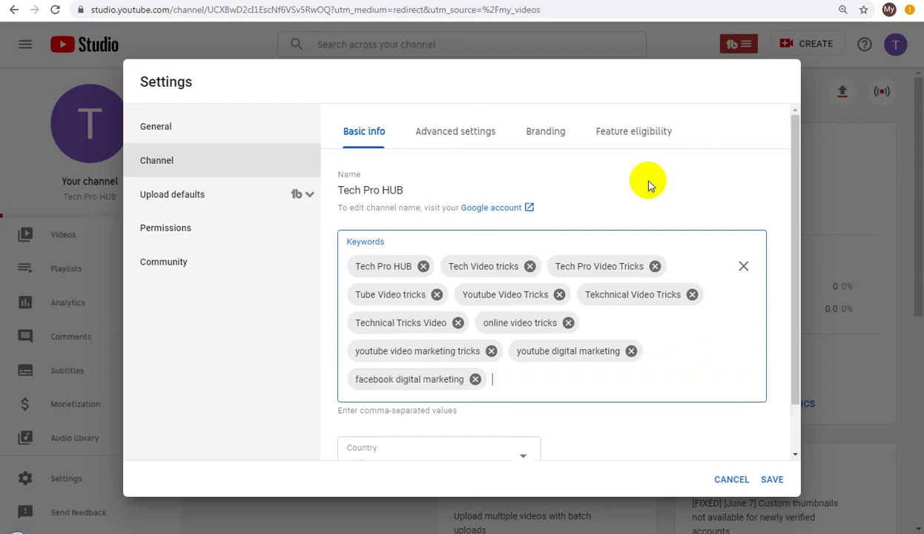
Step: Add the channel keywords "utube prime video tricks" and "utube video tricks"
text(,utube prime video tricks)
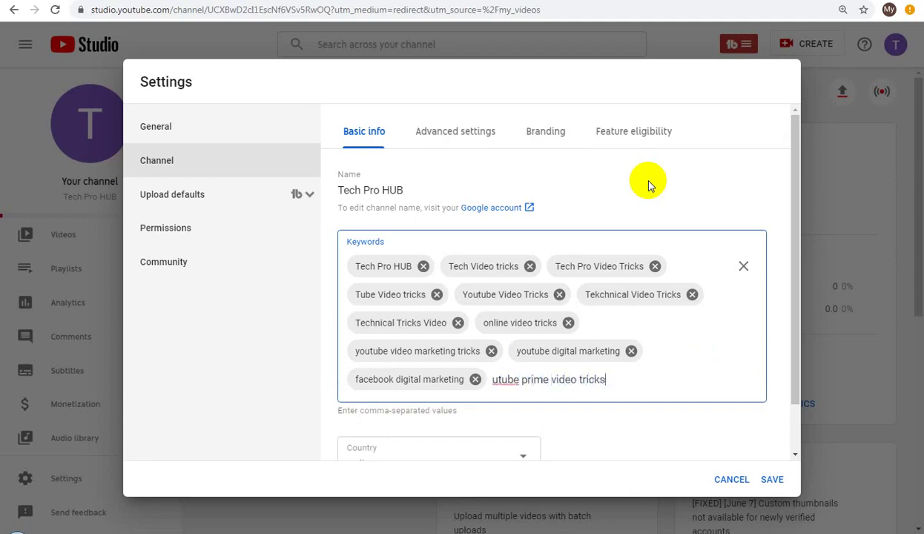
text(,utu)
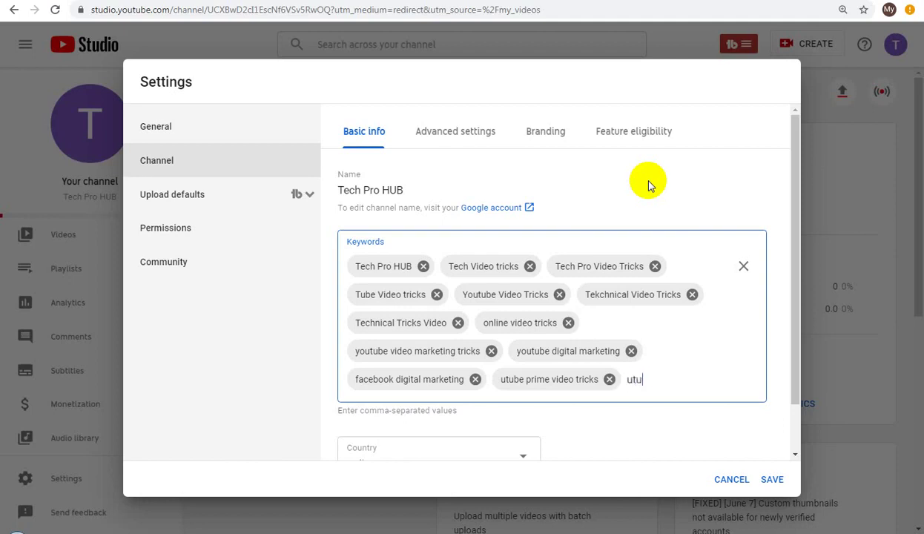
text(be p video tricks,)
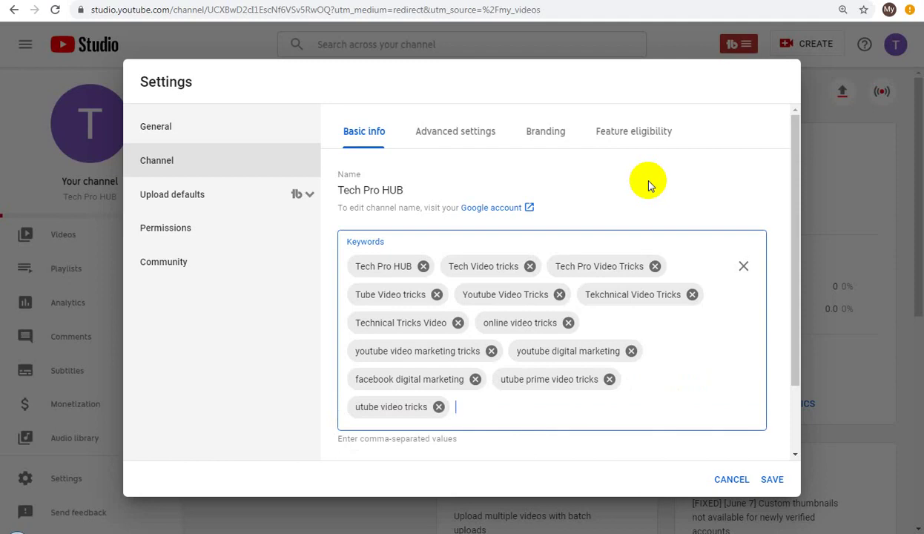
Step: Add the channel keywords "technicals video tutorials", "youtube video tutorials" and "youtube video tutorials in hindi"
text(technicals video)
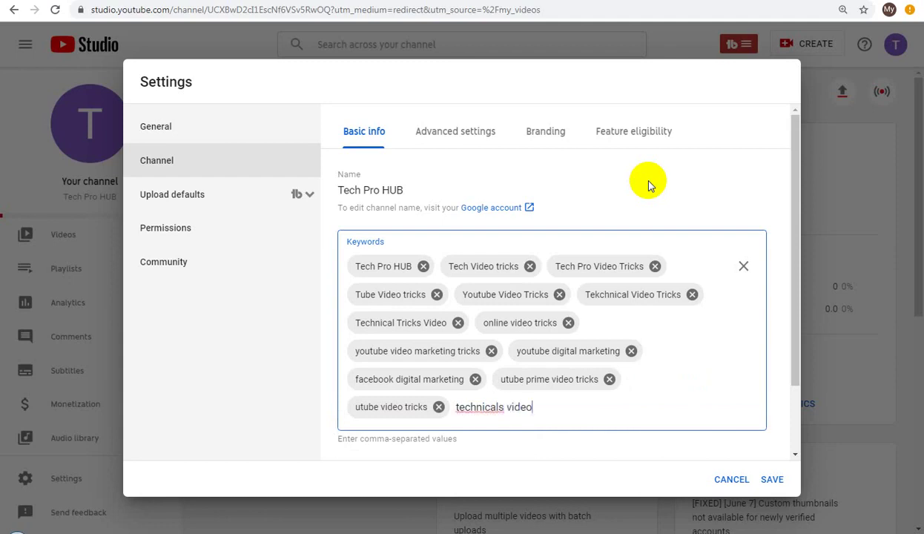
text( tutorials)
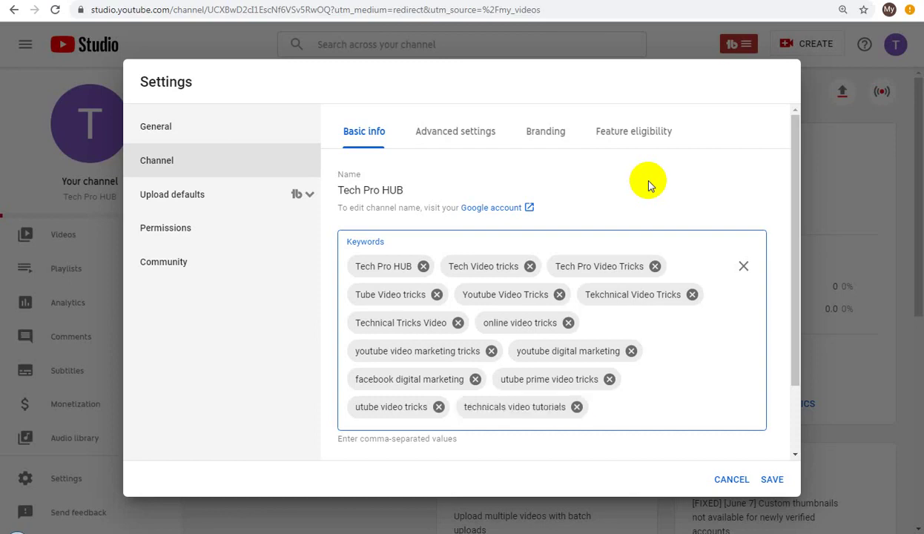
text(utube v)
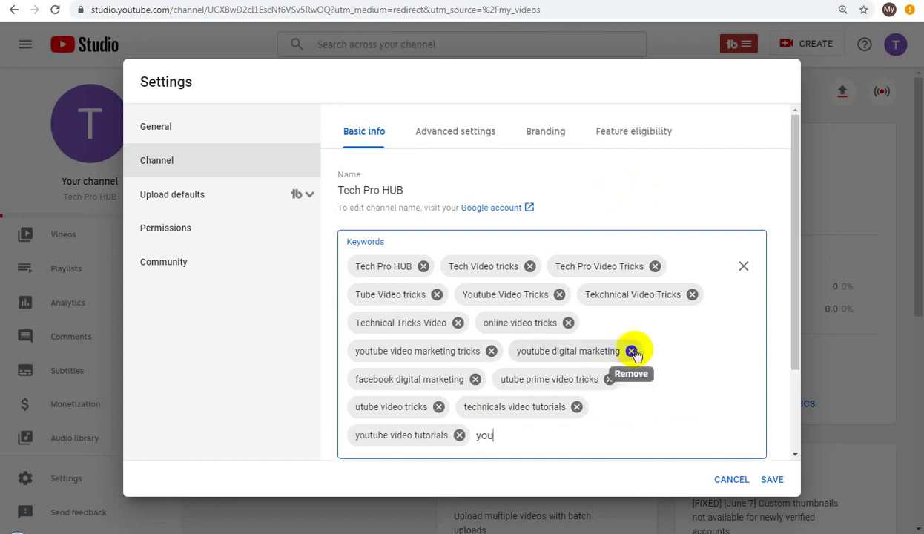
text(e vid)
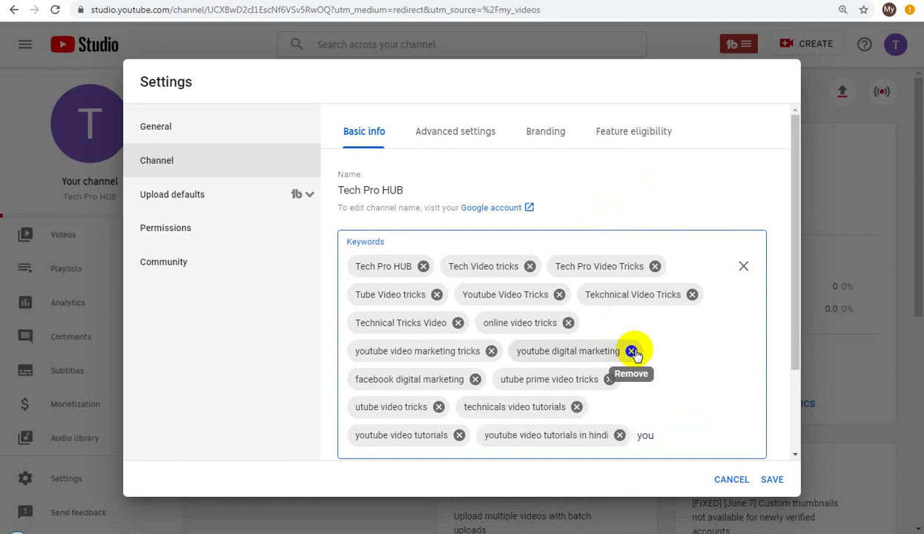
Step: Add the channel keyword "youtube video tutorials without facebook"
text(eo tut)
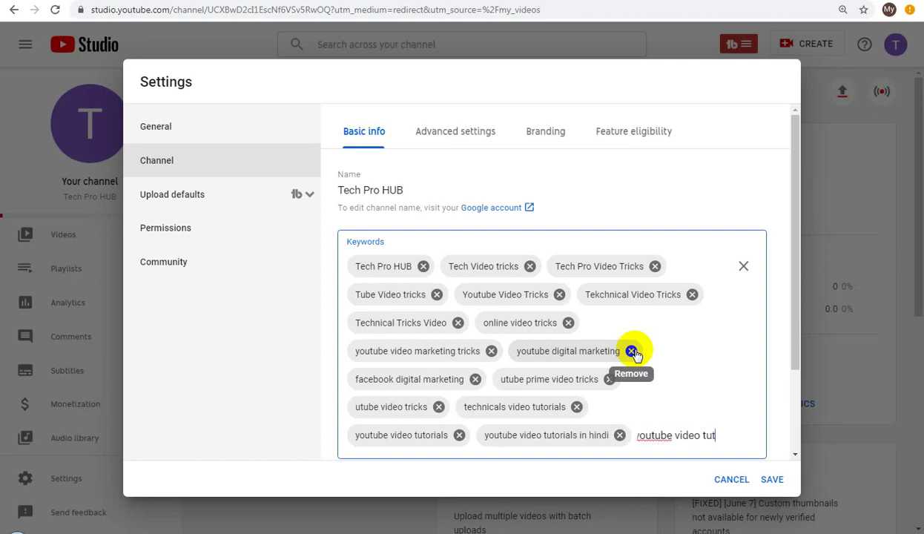
text(orials)
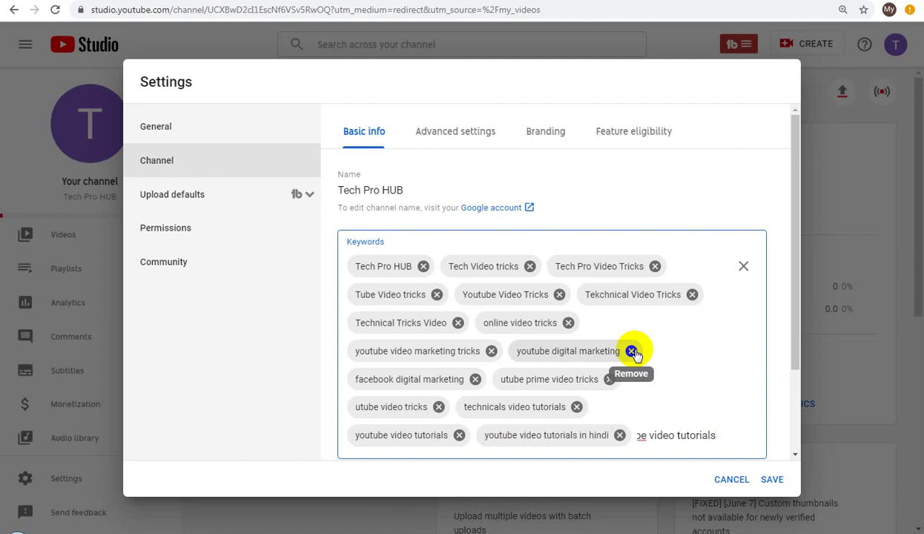
text(without)
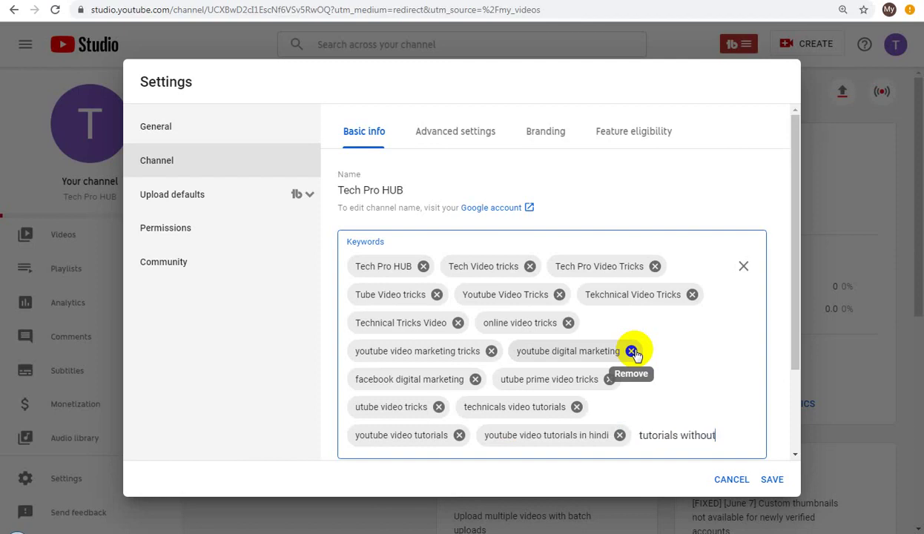
text( f)
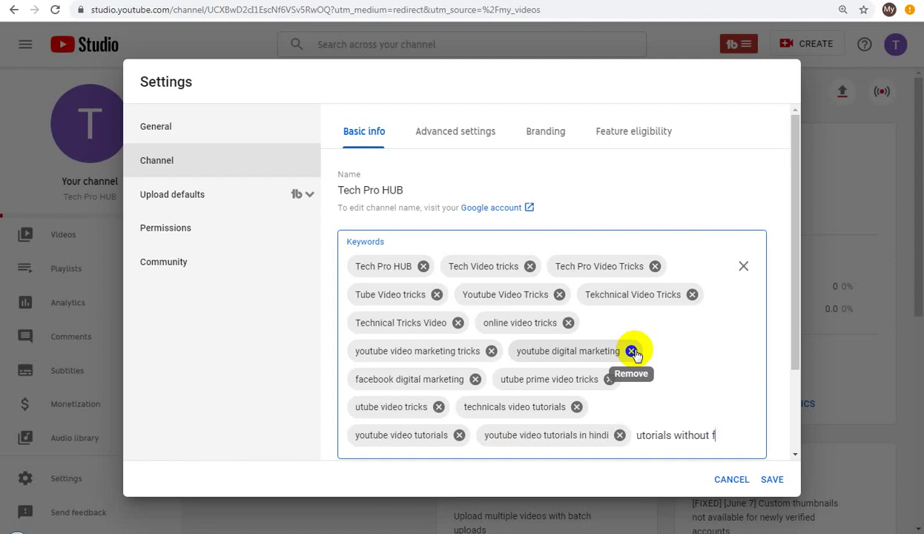
text(acebook)
key(Return)
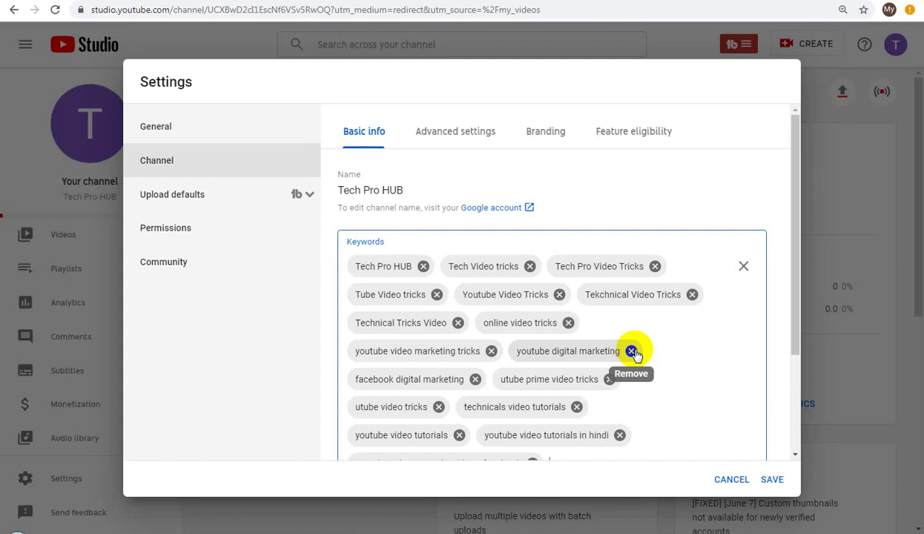
Step: Replace the keyword "youtube video tutorials without facebook" with "youtube video tutorials without face"
scroll(633, 349, down, 2)
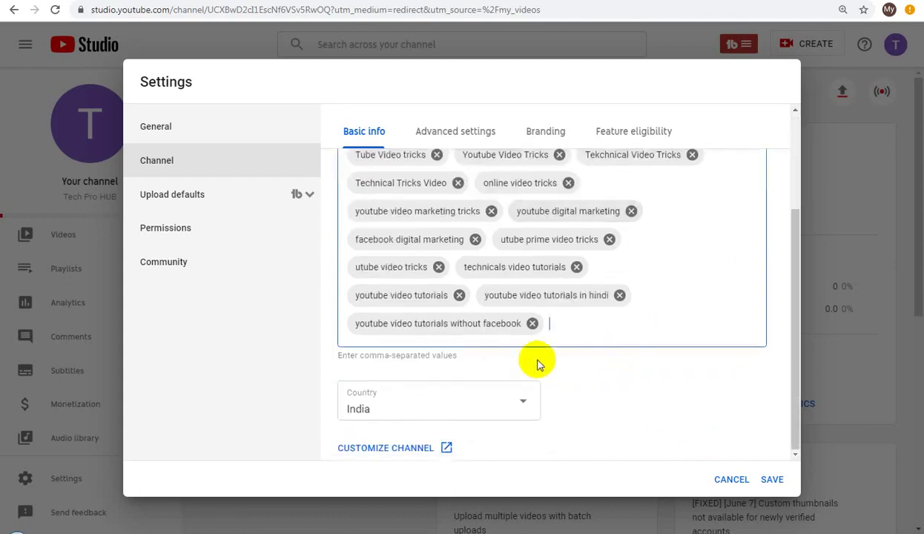
click(516, 324)
click(532, 324)
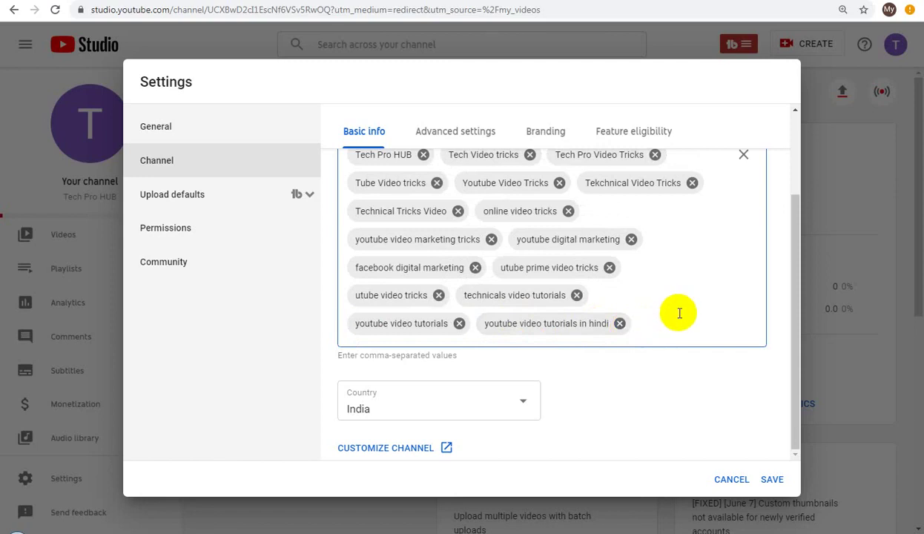
text(youtube vide)
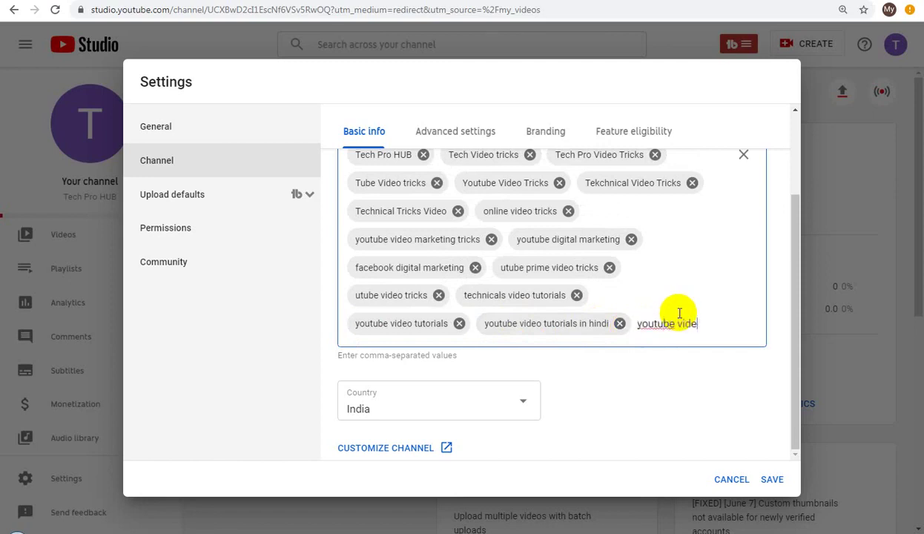
text(o tutorials wi)
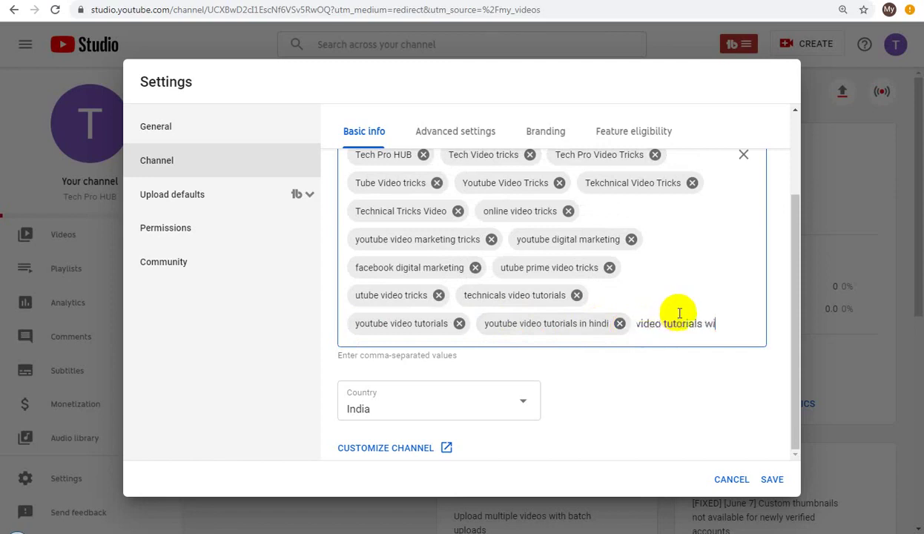
text(thout face,scr)
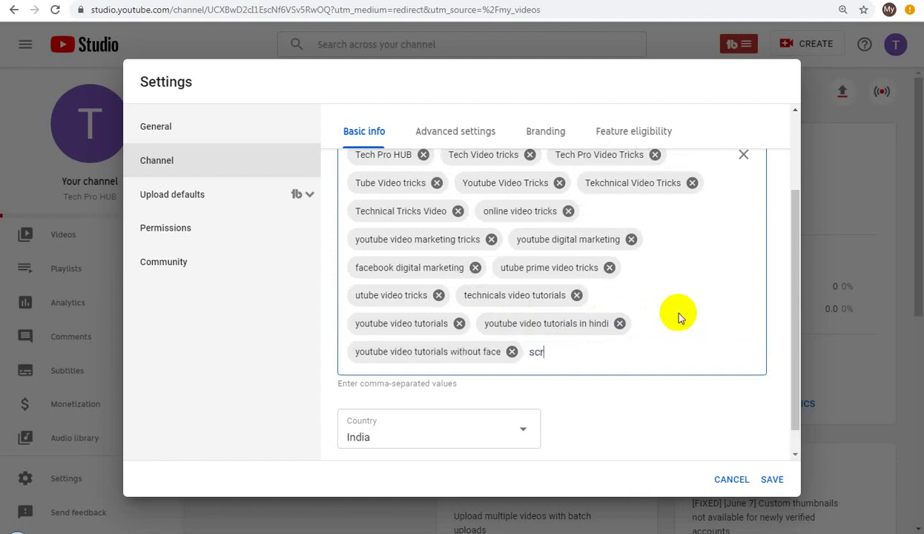
Step: Add the channel keywords "screen video tutorials" and "windows screen video tutorials"
text(een video tutorials,)
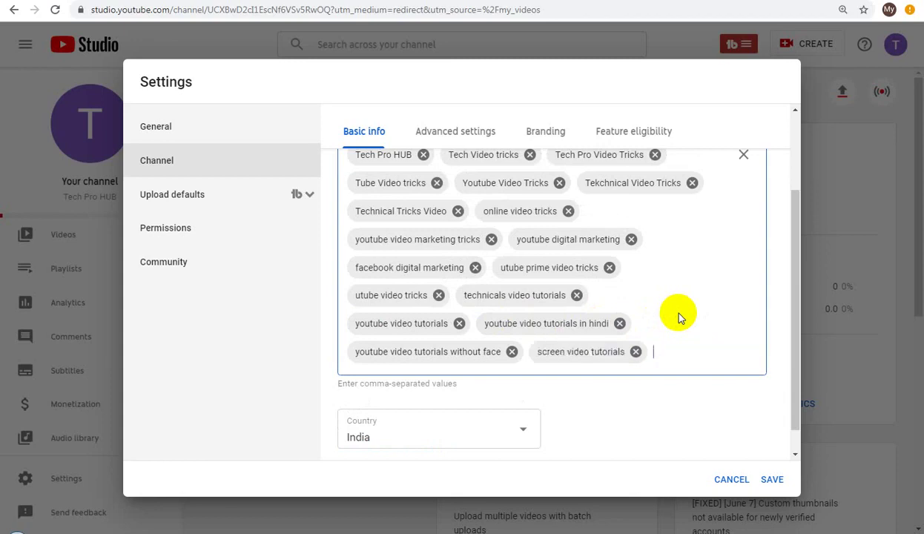
text(windows sc)
text(reen video )
text(tutorial)
text(s)
key(Return)
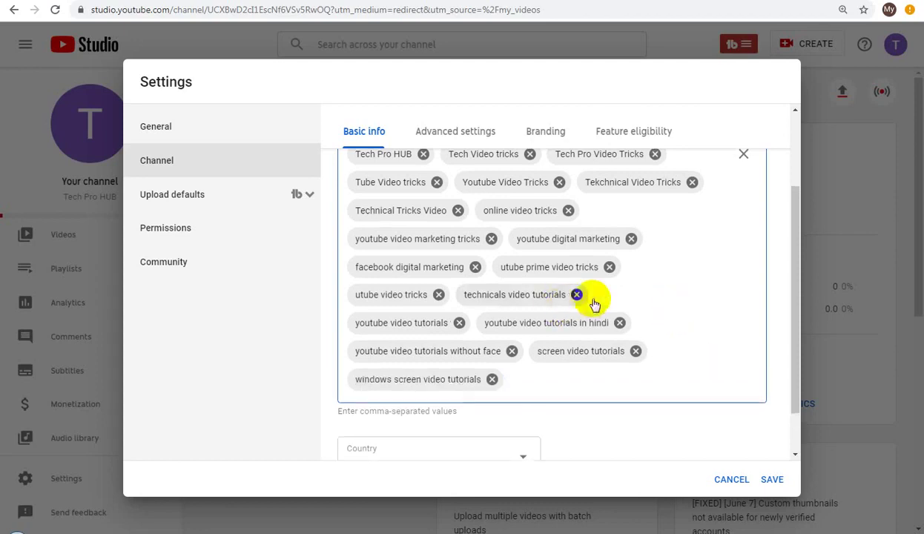
Step: Add the channel keywords "earn money from youtube without face" and "earnings from video without face show", and save the settings
scroll(637, 319, down, 1)
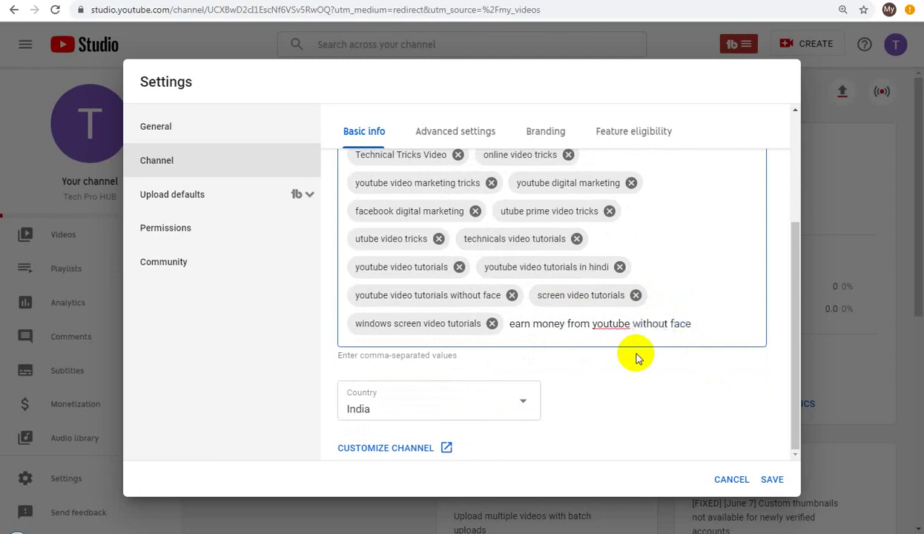
key(Return)
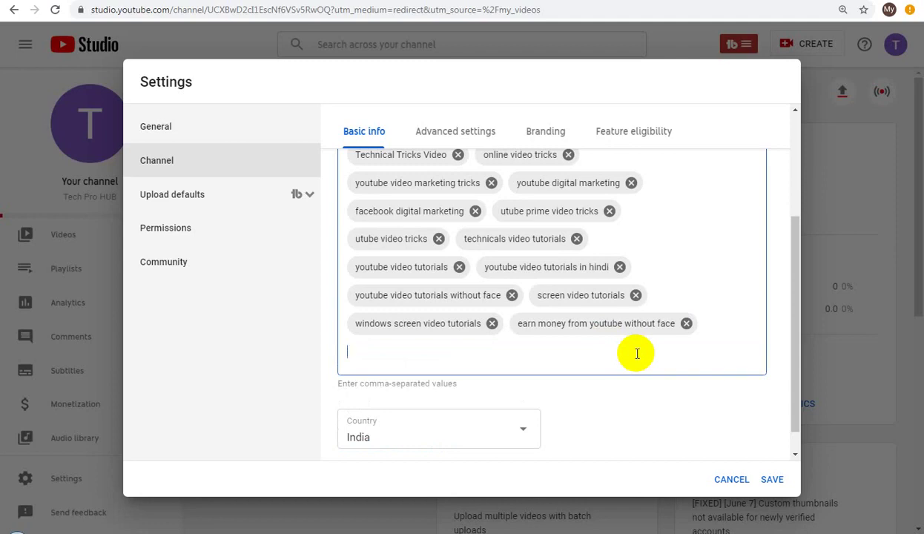
text(earnings from video without face show)
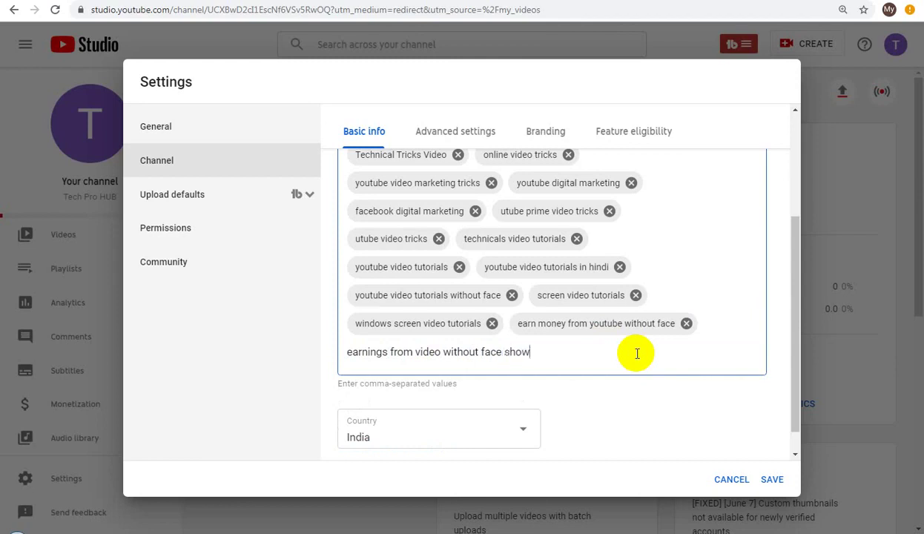
key(Return)
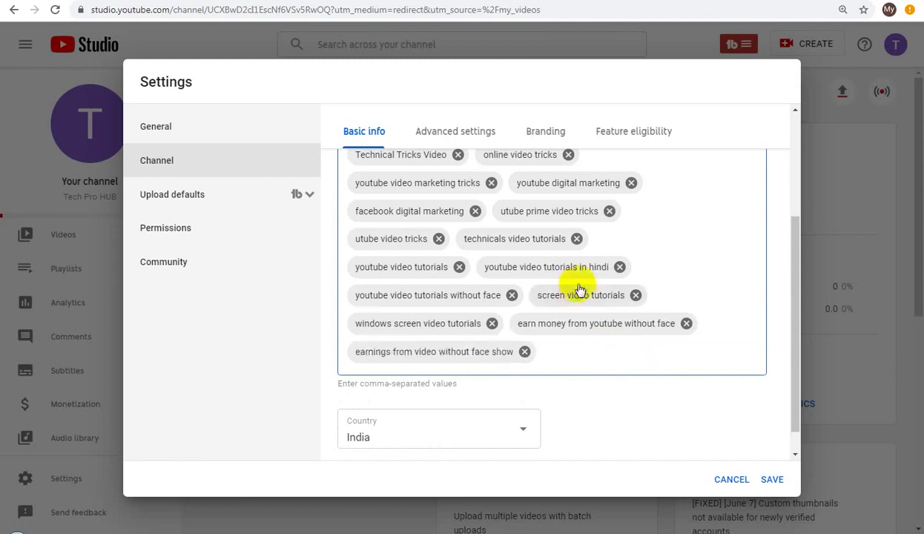
click(771, 480)
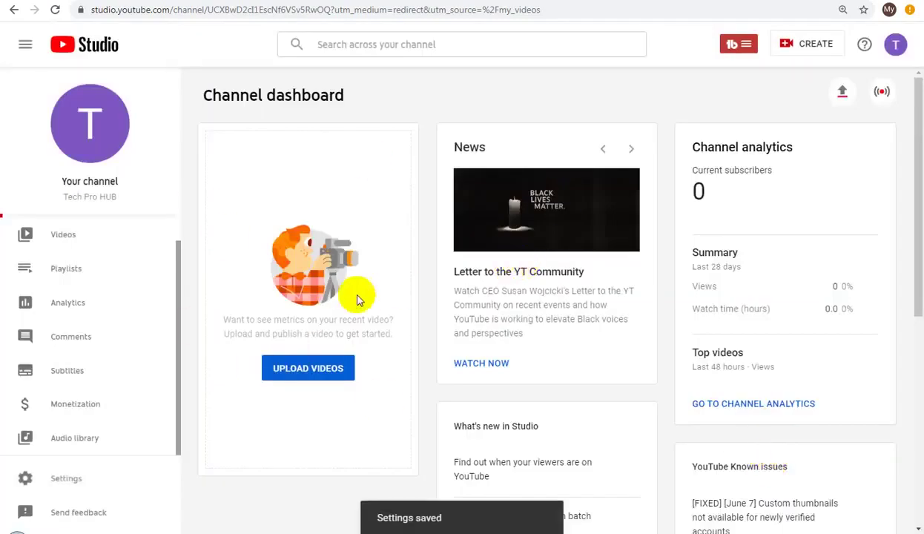
Step: In the channel's advanced settings, set the audience to "No, set this channel as not made for kids" and save
click(90, 478)
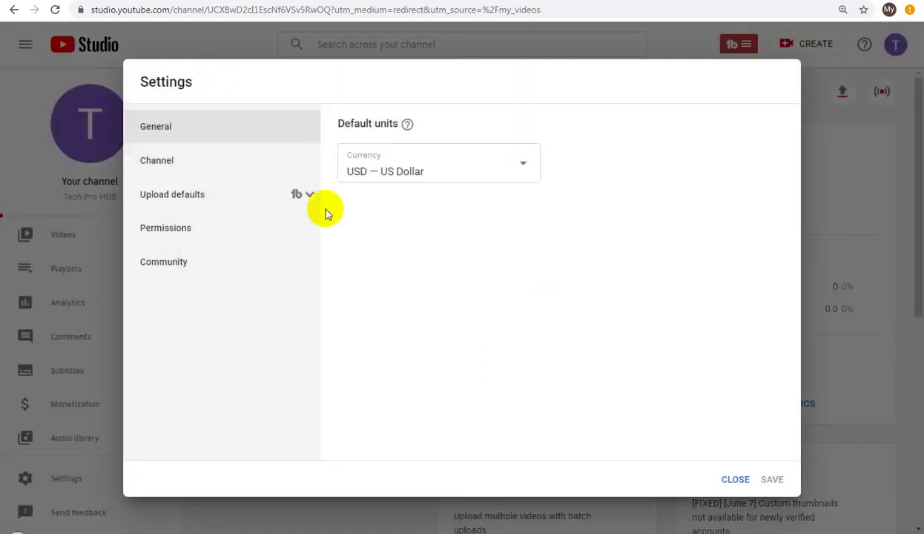
click(180, 162)
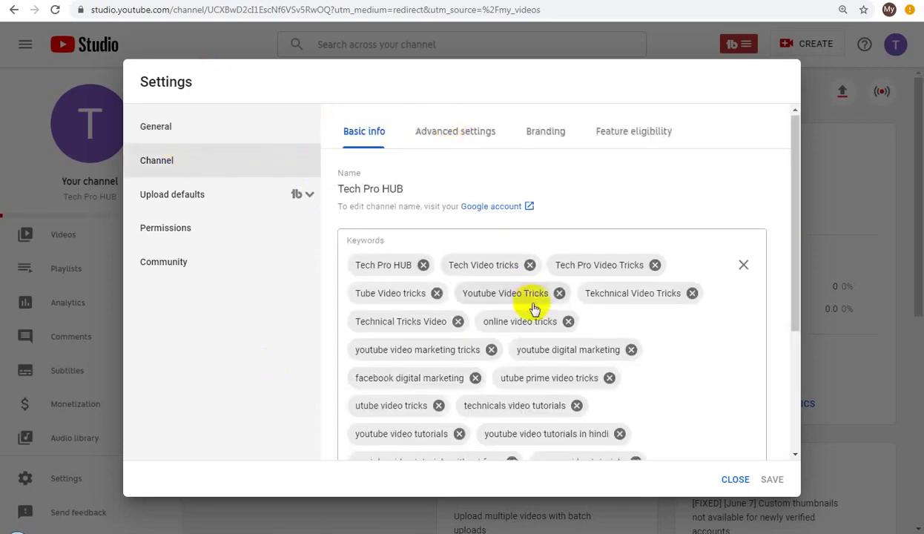
scroll(534, 308, down, 3)
scroll(594, 301, up, 3)
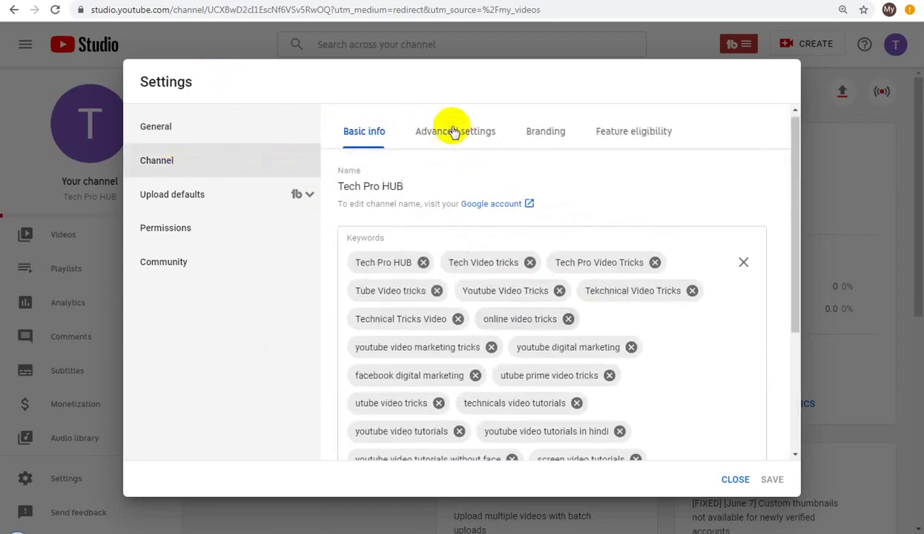
click(453, 131)
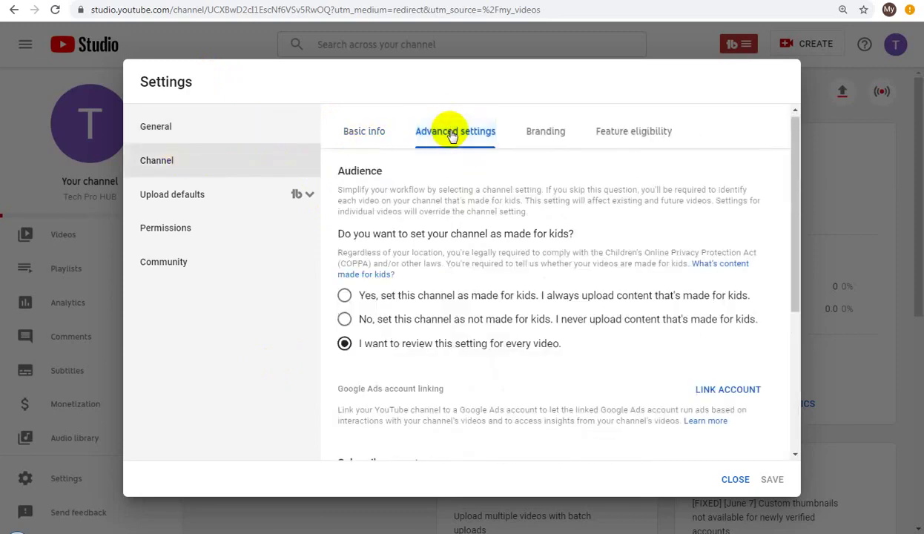
click(362, 320)
scroll(546, 377, down, 3)
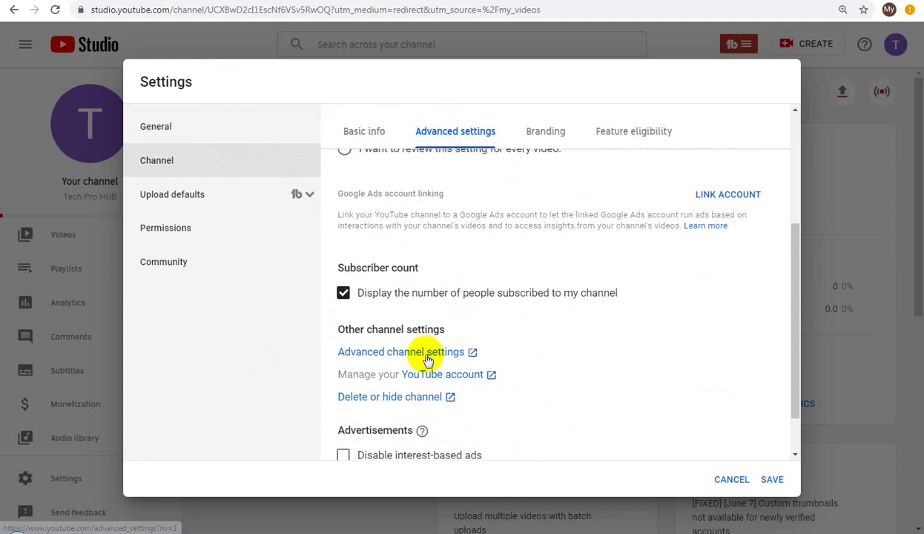
scroll(427, 360, down, 2)
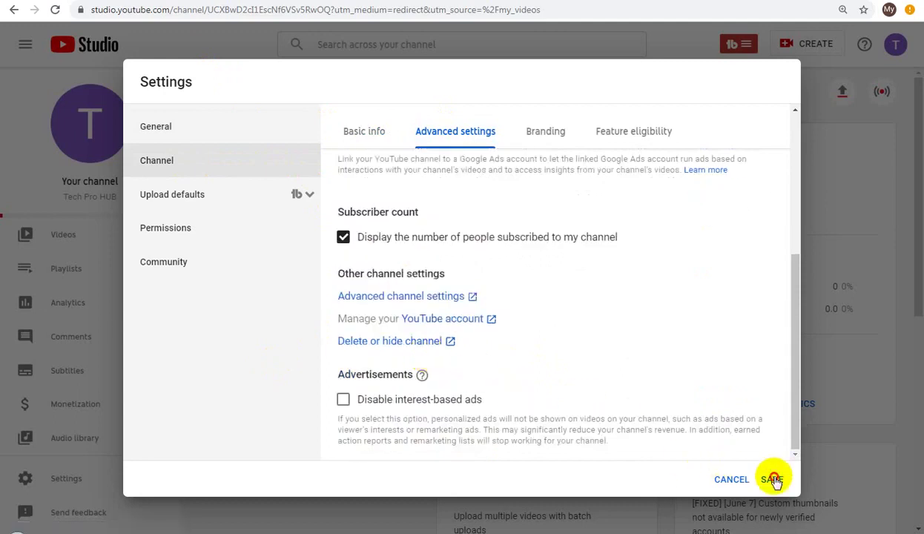
Step: Try to save the advanced channel setting "Do not allow my channel to appear in other channels' recommendations"
click(567, 226)
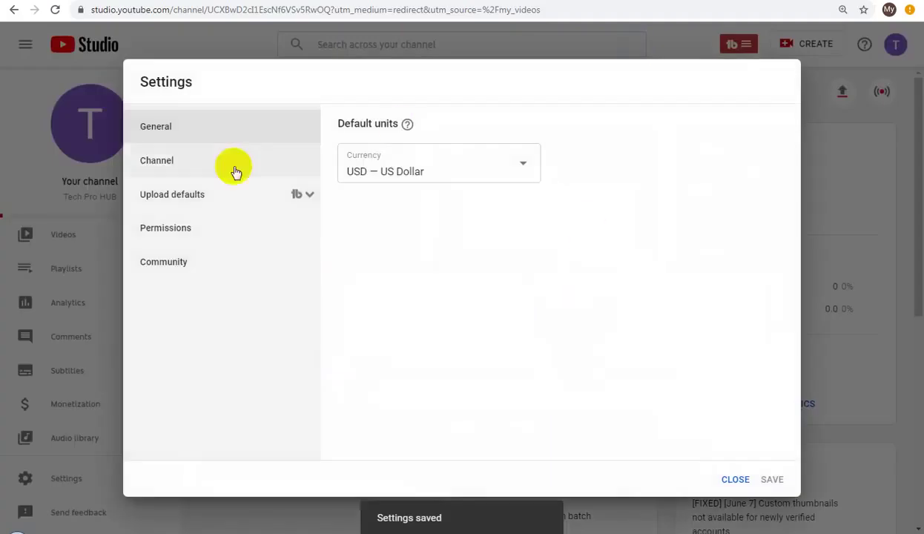
click(163, 161)
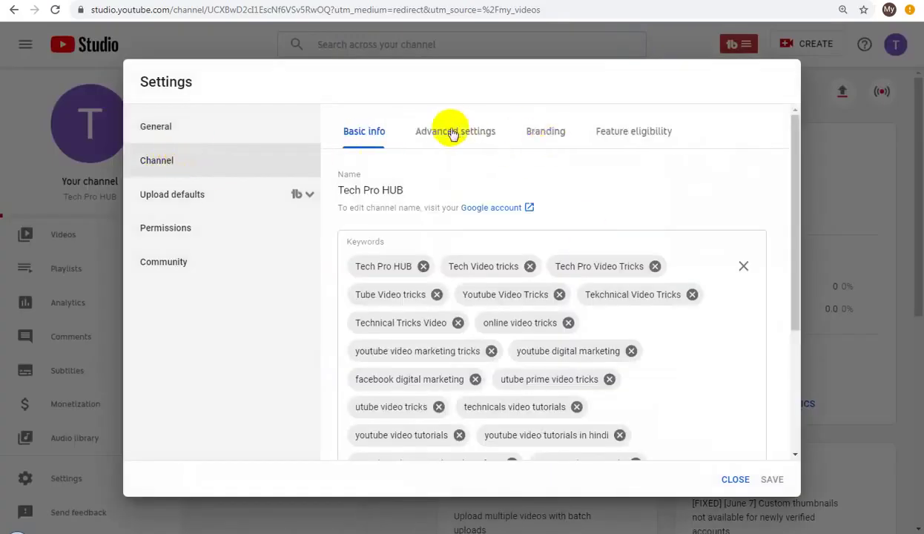
click(454, 133)
scroll(561, 315, down, 5)
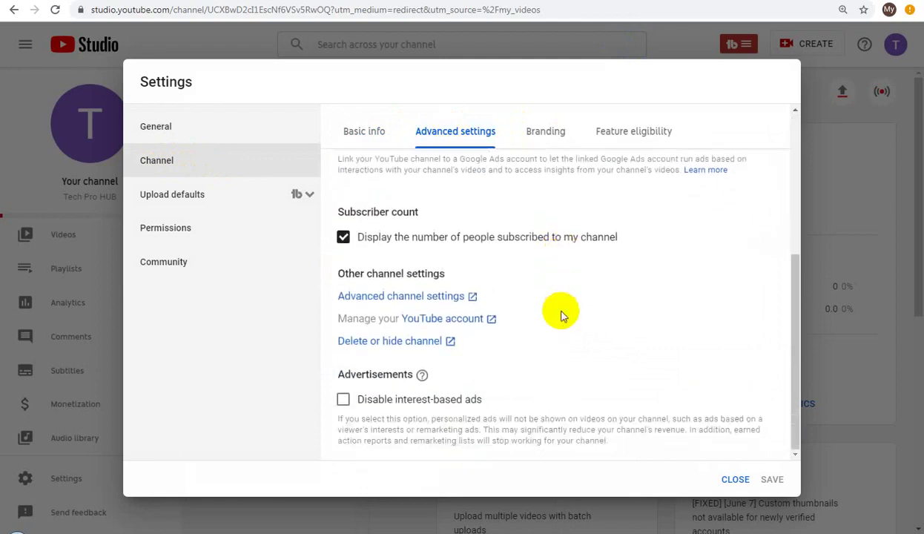
click(425, 300)
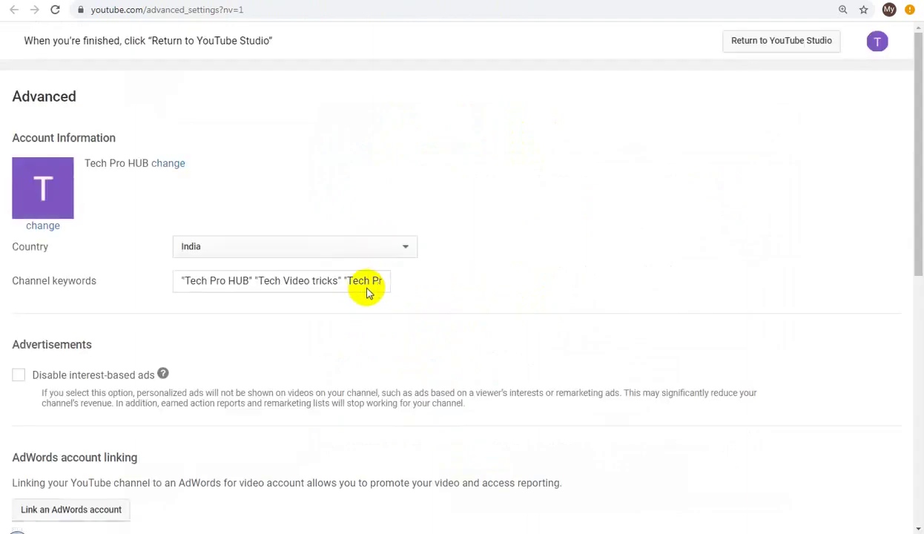
scroll(400, 348, down, 3)
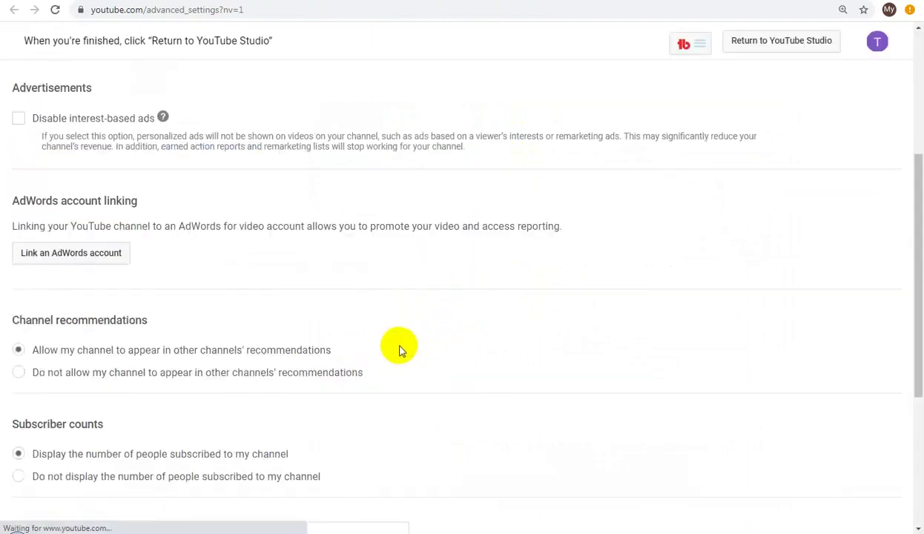
scroll(399, 349, down, 1)
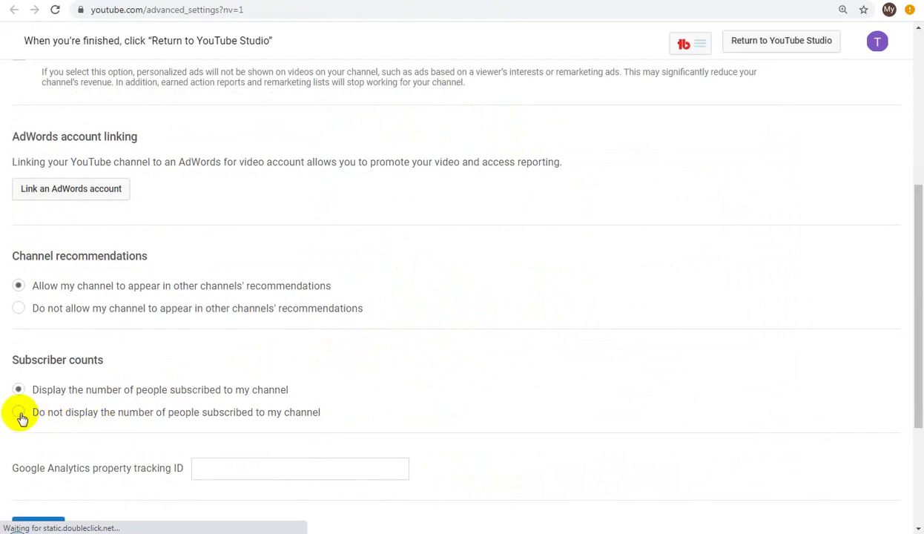
click(20, 310)
scroll(206, 381, down, 2)
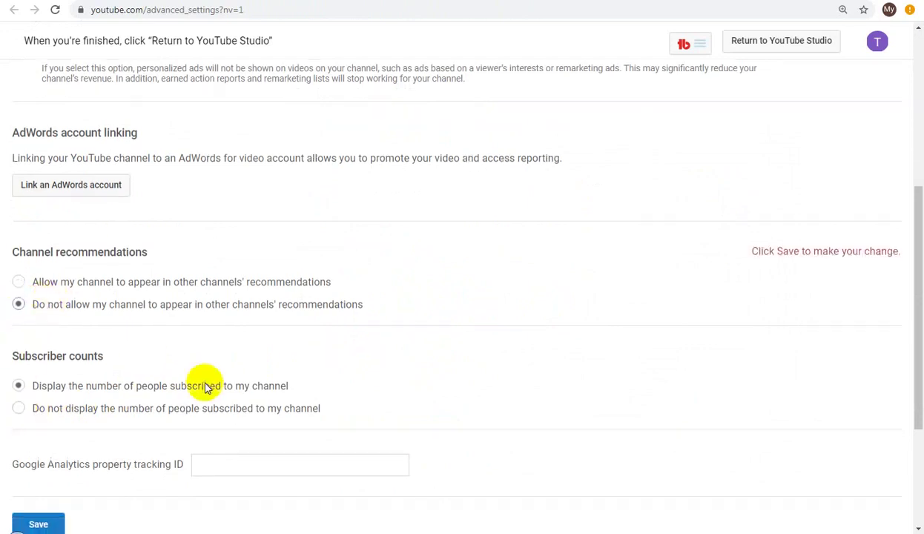
click(49, 399)
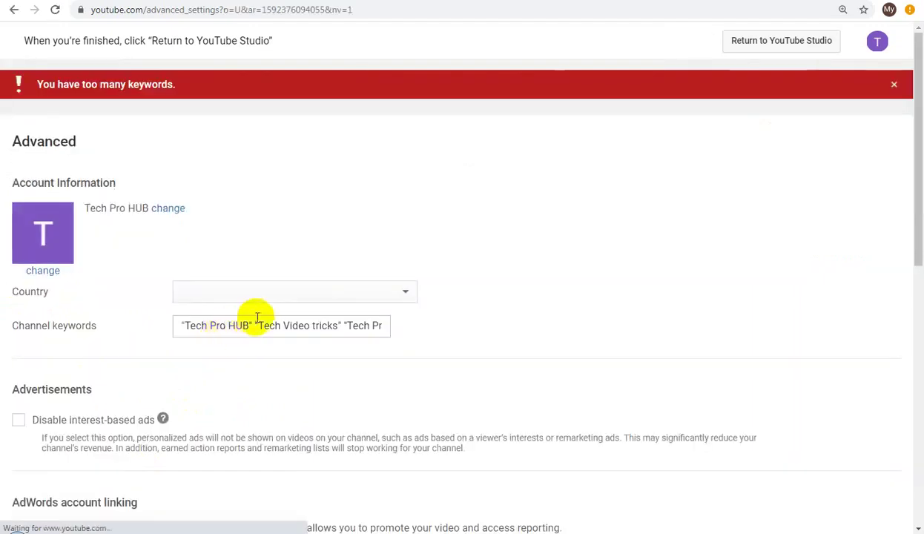
click(892, 85)
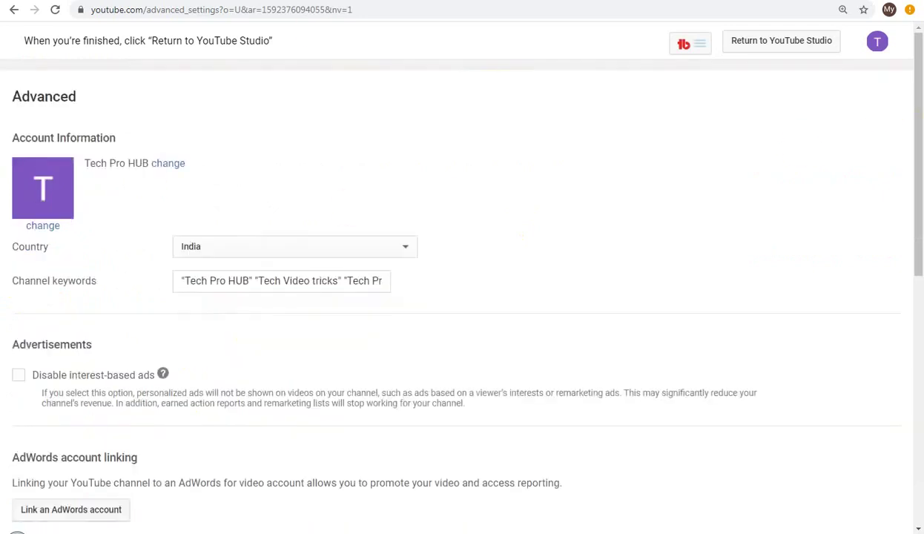
Step: Return to YouTube Studio, review the channel's saved keywords and country in the basic info settings, and close the settings
click(763, 4)
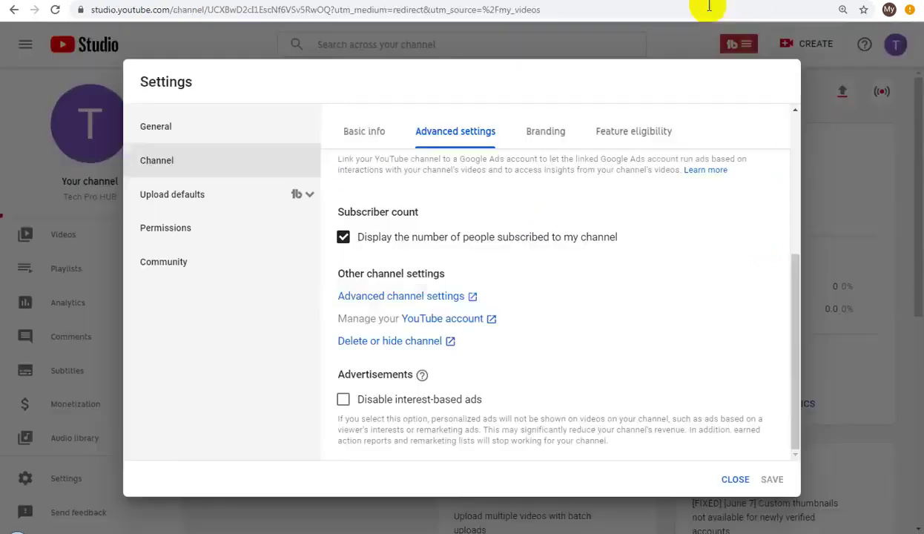
click(734, 478)
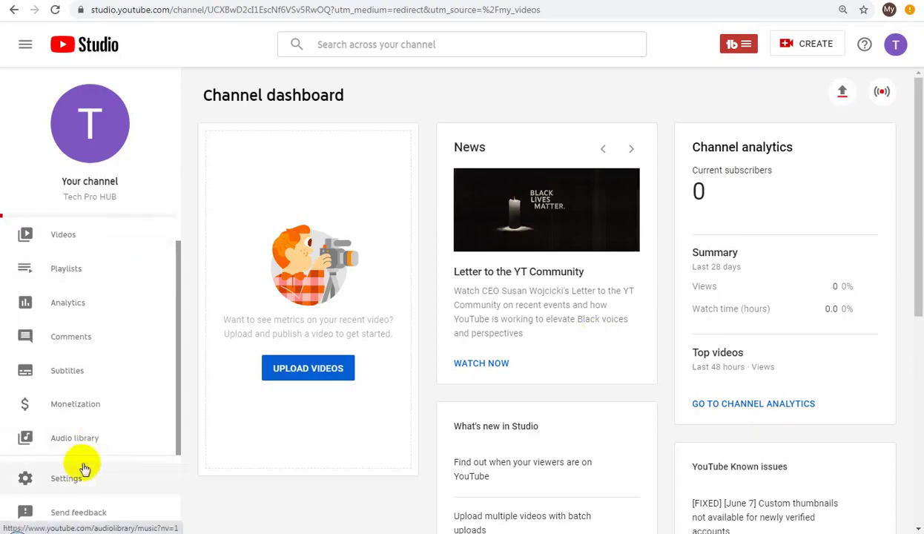
click(101, 467)
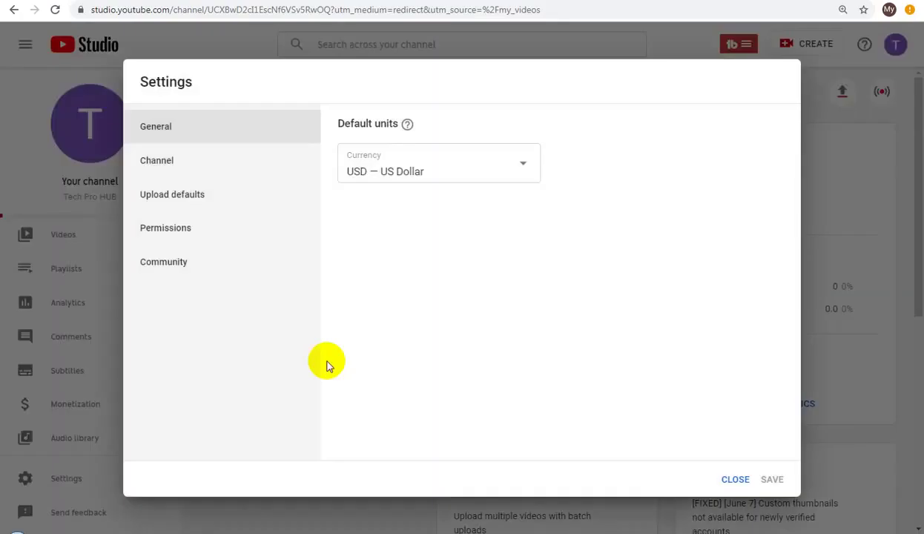
click(186, 164)
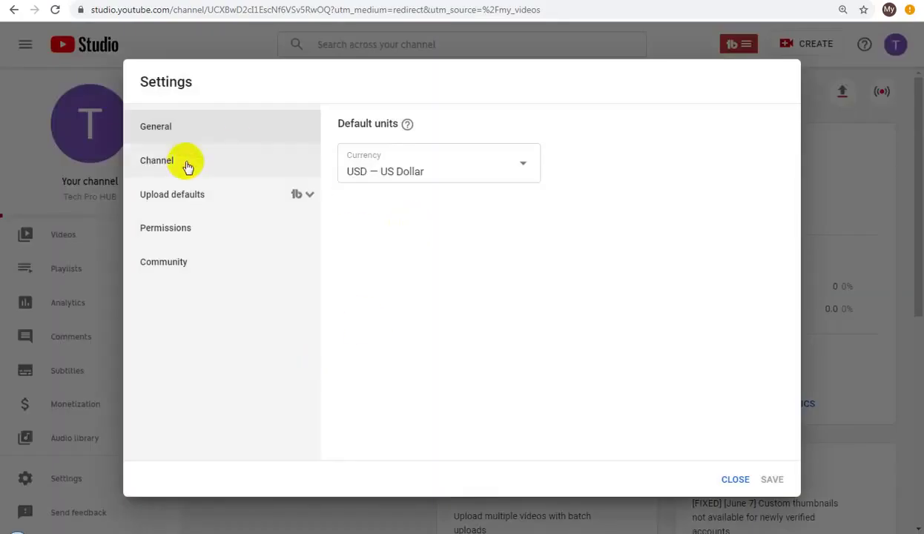
scroll(582, 377, down, 3)
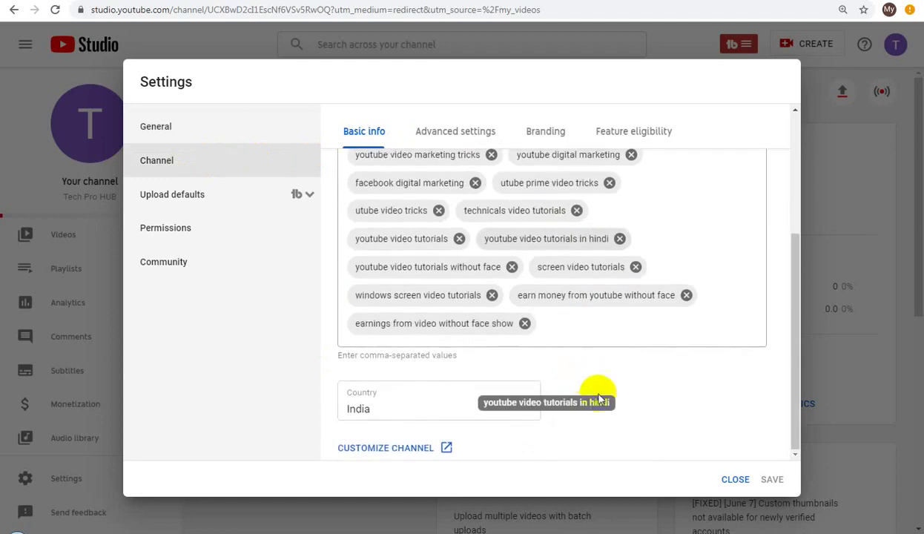
click(734, 481)
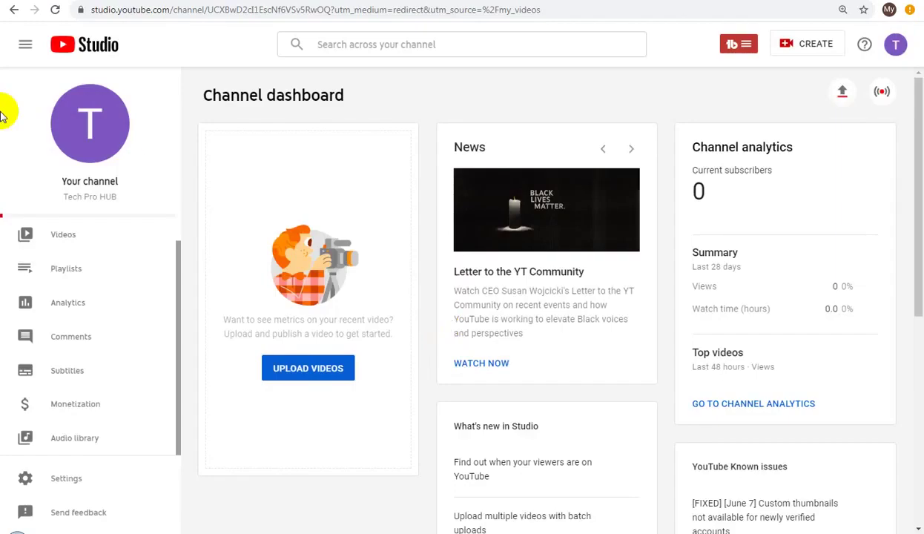
Step: Open the Tech Pro HUB channel page in a new browser tab and start customizing the channel
right_click(74, 130)
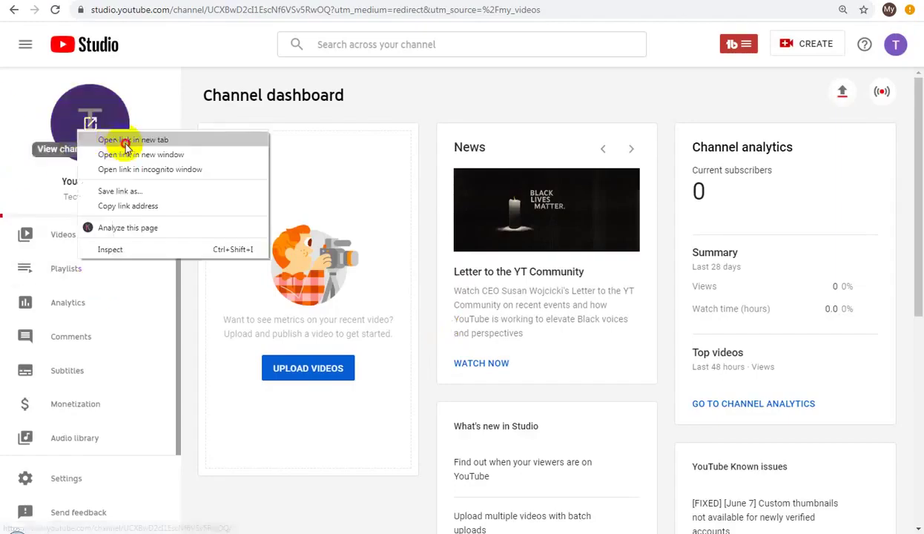
click(123, 139)
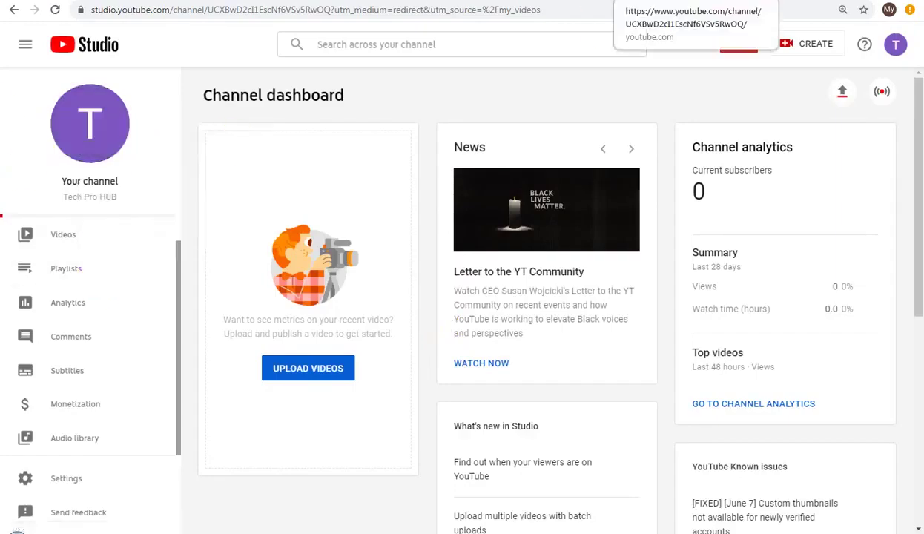
click(667, 0)
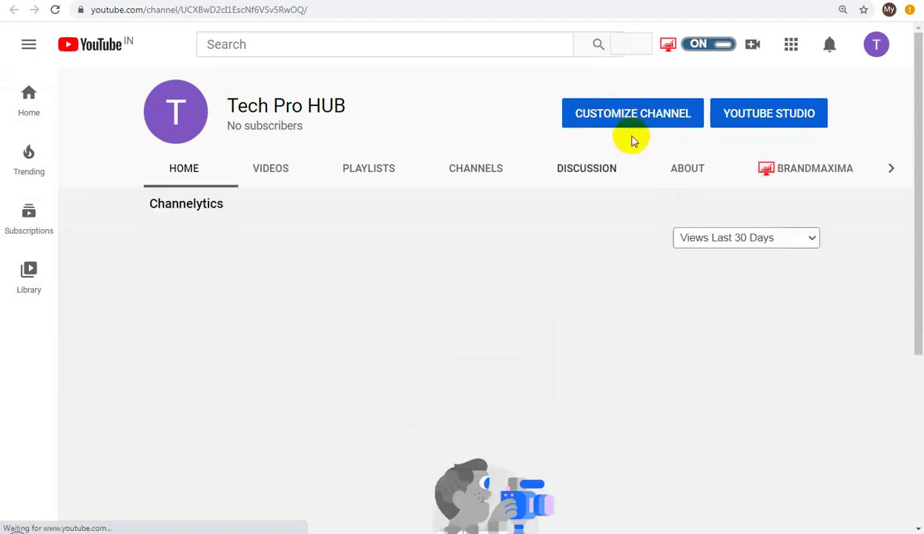
click(608, 114)
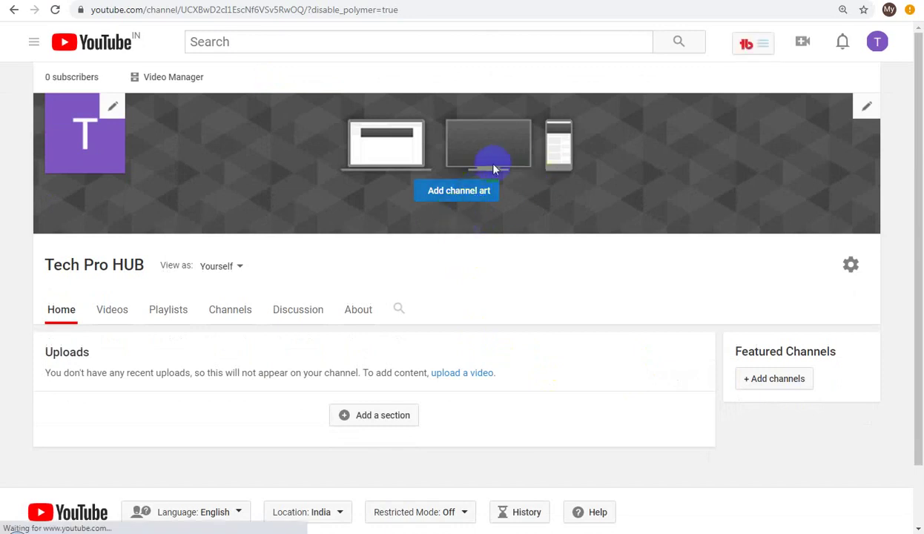
Step: Set the night city skyline photo from the gallery as the channel art
click(454, 194)
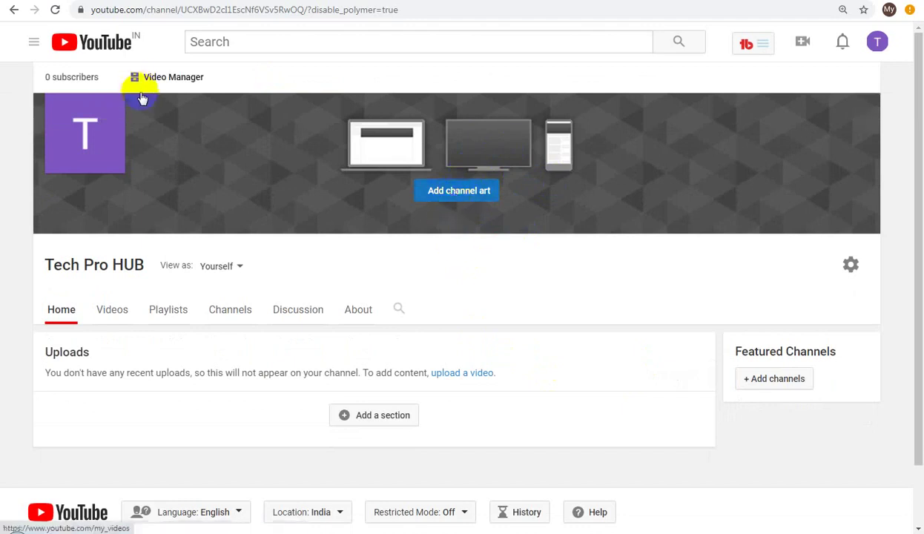
click(478, 191)
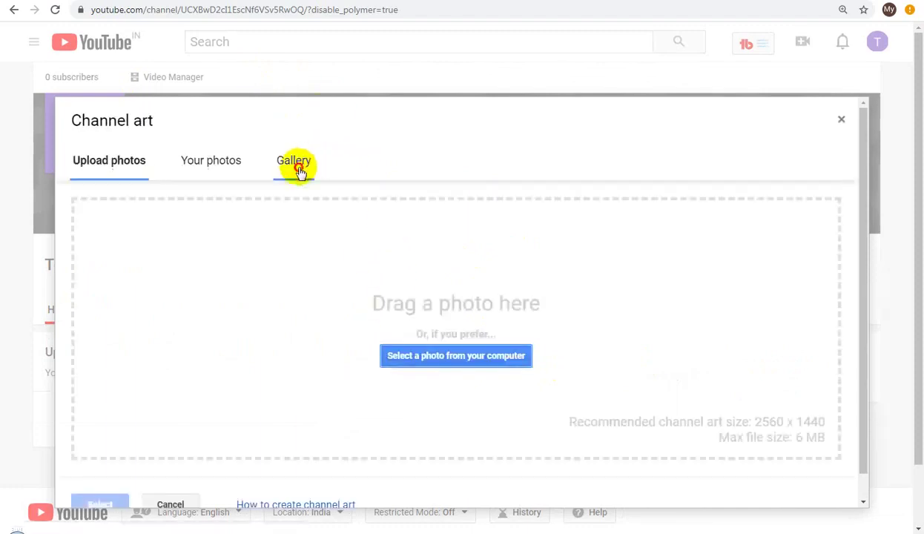
click(299, 167)
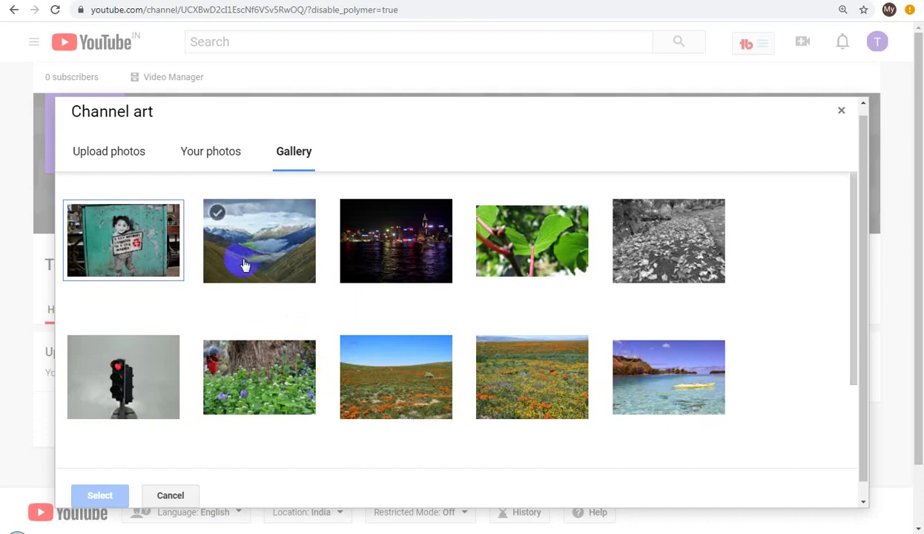
click(398, 244)
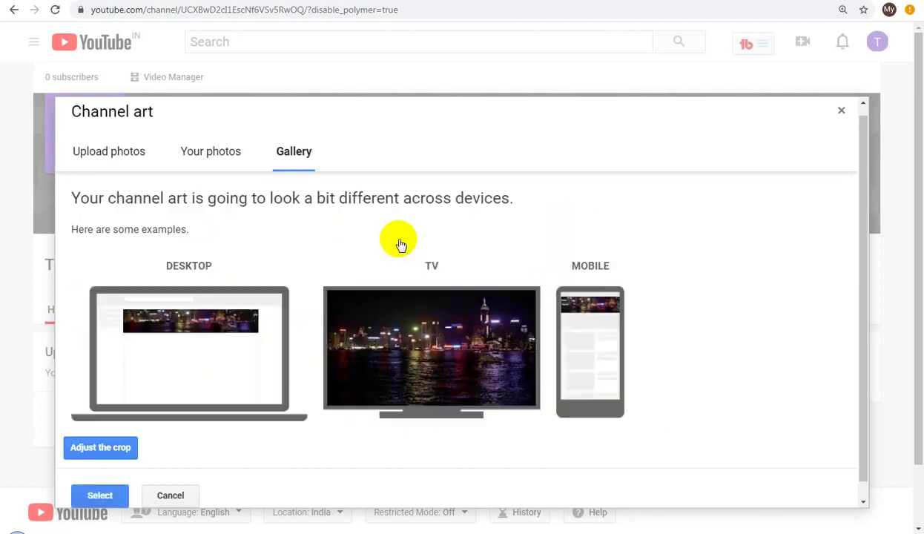
click(117, 449)
click(100, 495)
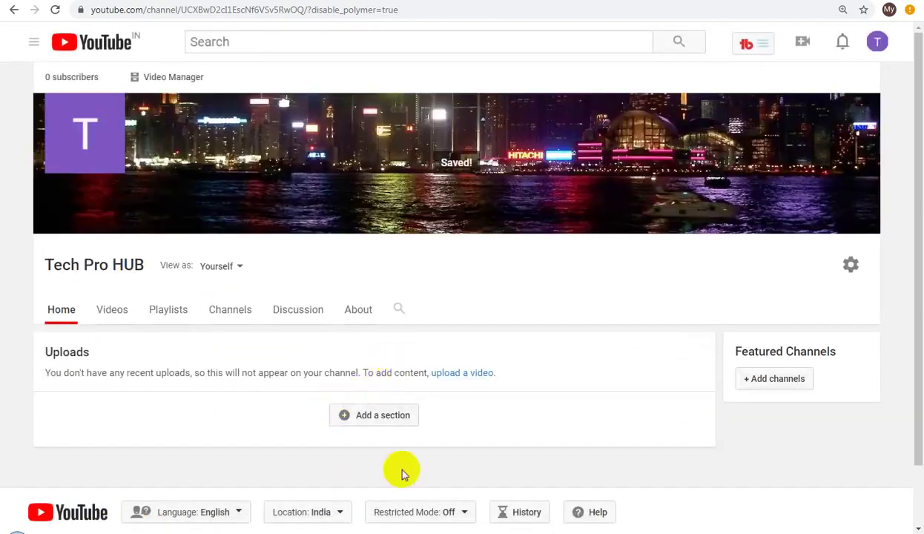
Step: Open the channel's current profile picture in a separate tab and save it to the computer as unnamed.jpg
right_click(104, 149)
click(151, 157)
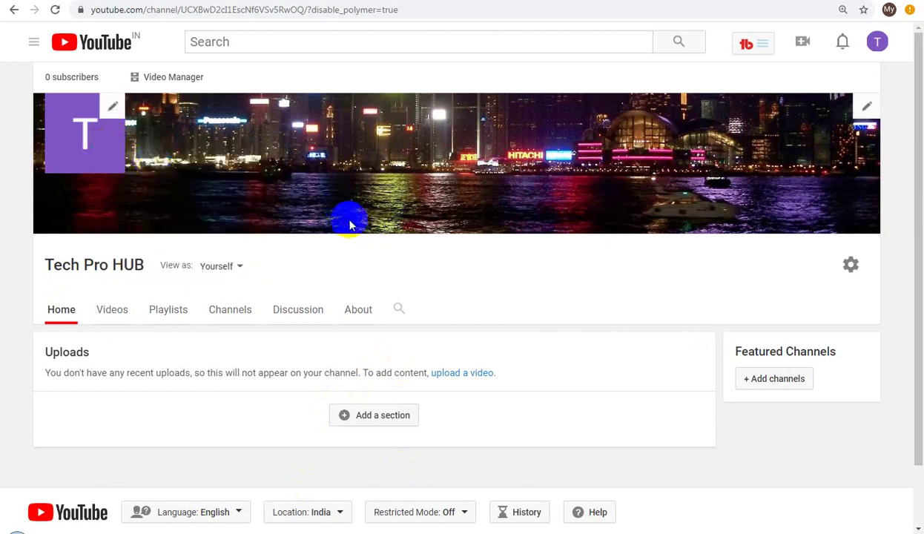
key(ctrl+Tab)
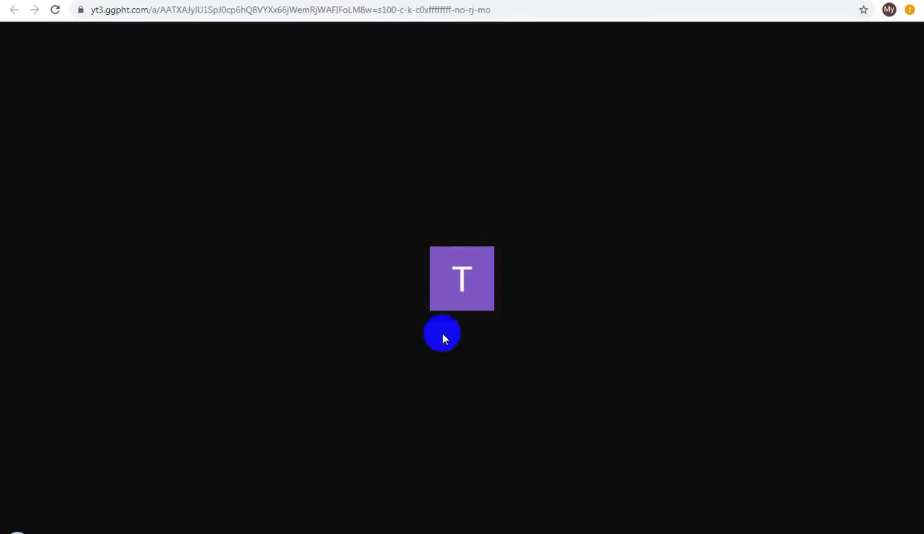
right_click(459, 269)
click(499, 295)
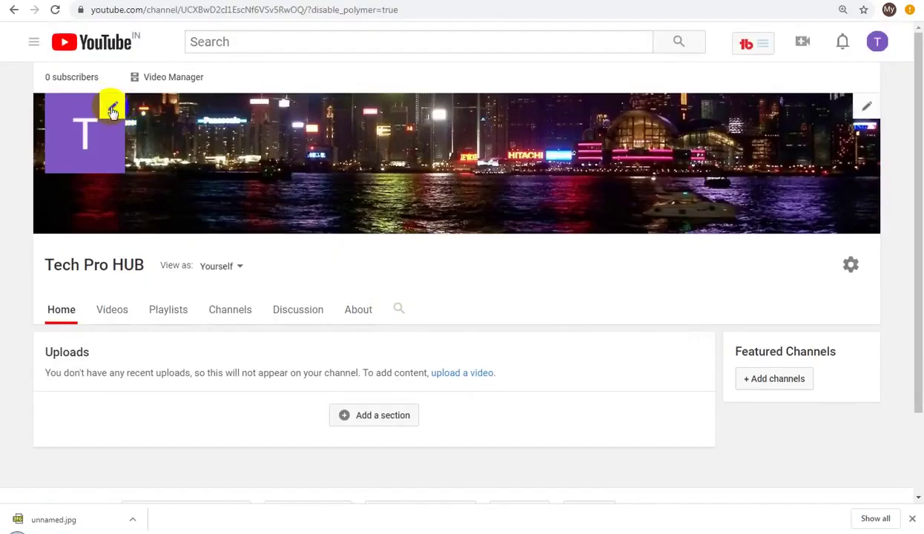
Step: Upload the green Tech Pro HUB logo image as the channel's profile photo and dismiss the update notice
click(111, 106)
click(631, 297)
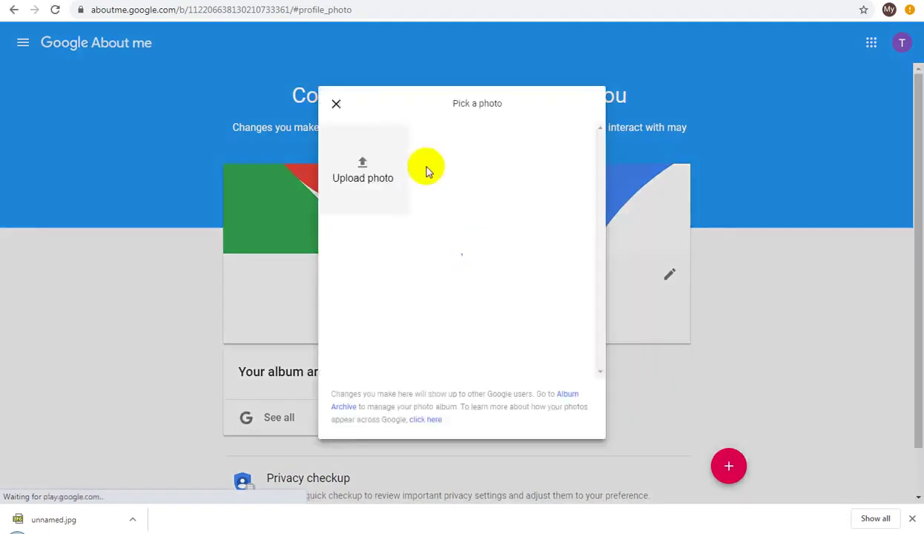
click(361, 165)
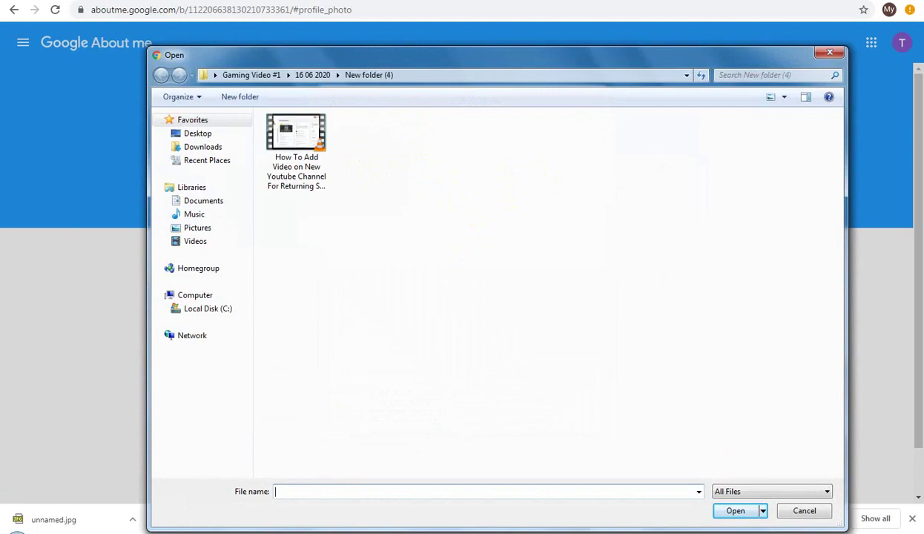
double_click(304, 132)
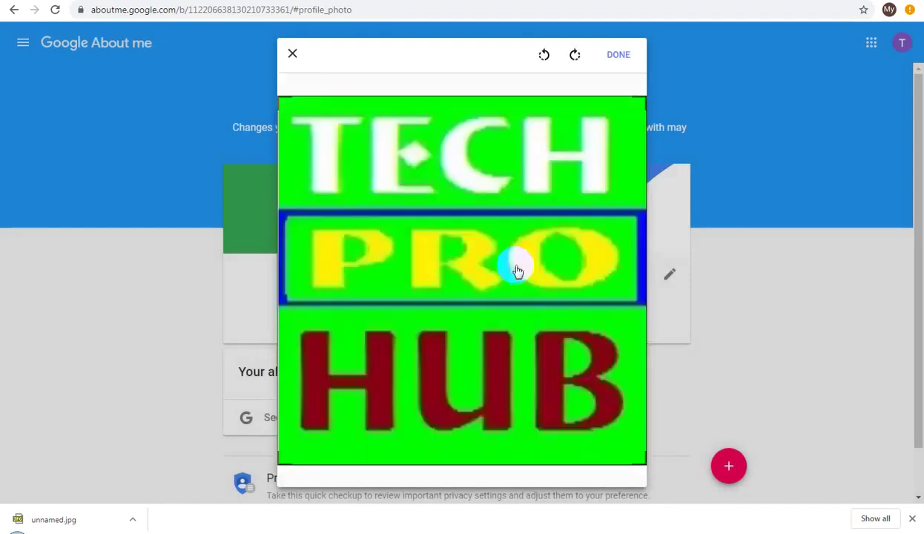
click(614, 58)
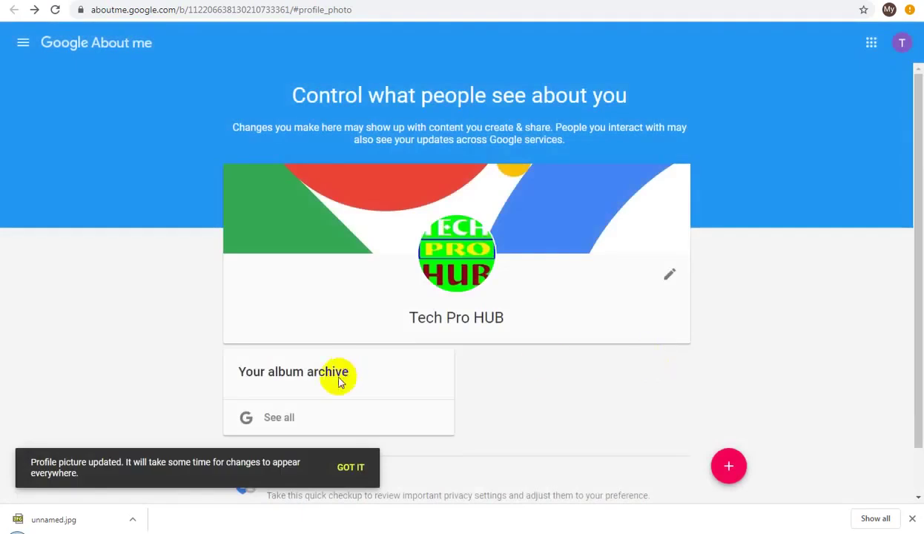
click(357, 465)
Step: Return to the YouTube channel page and reload it to update the channel icon
click(525, 74)
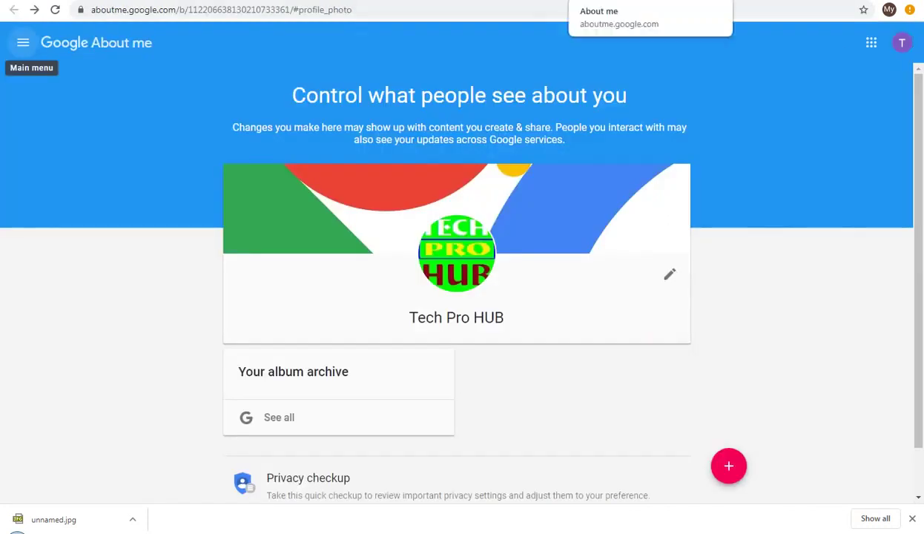
key(ctrl+Tab)
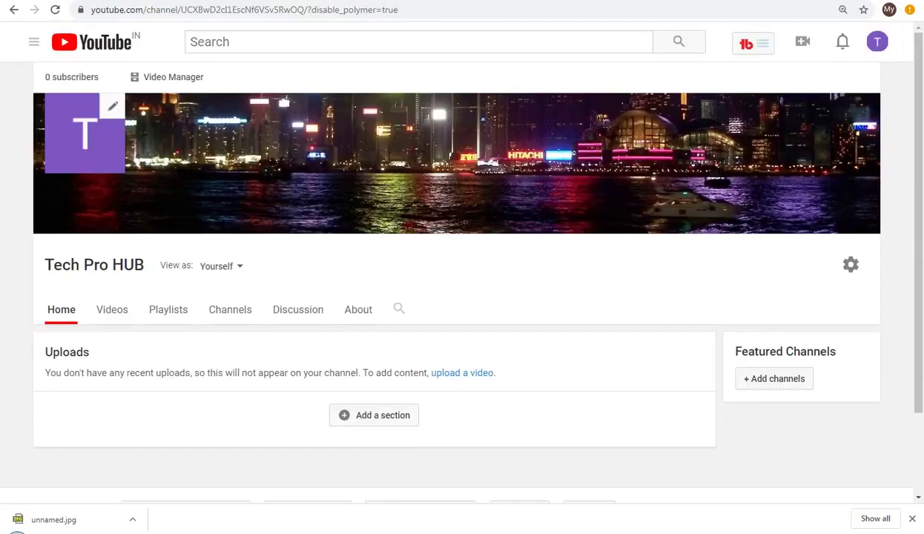
right_click(431, 266)
click(470, 302)
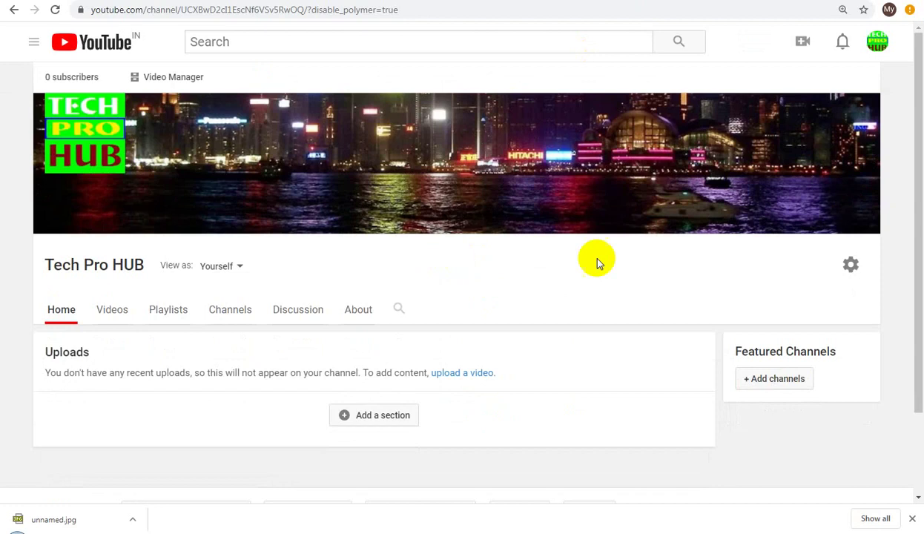
Step: Open the channel settings from the channel page and review the privacy, layout and discussion options
click(851, 266)
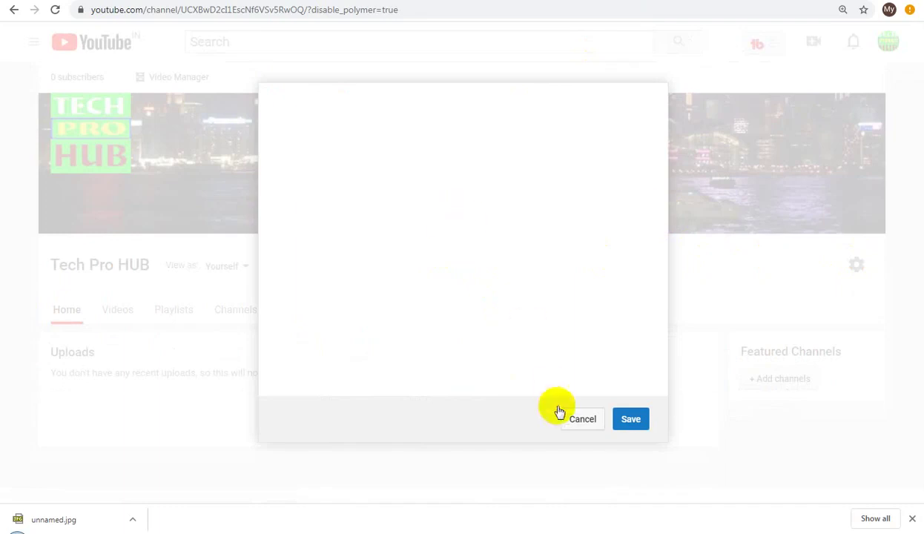
click(582, 421)
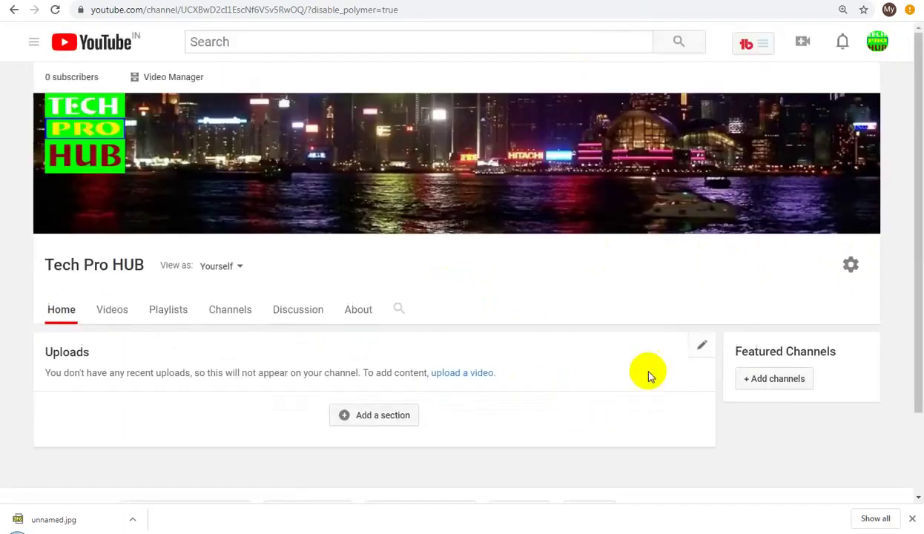
click(853, 265)
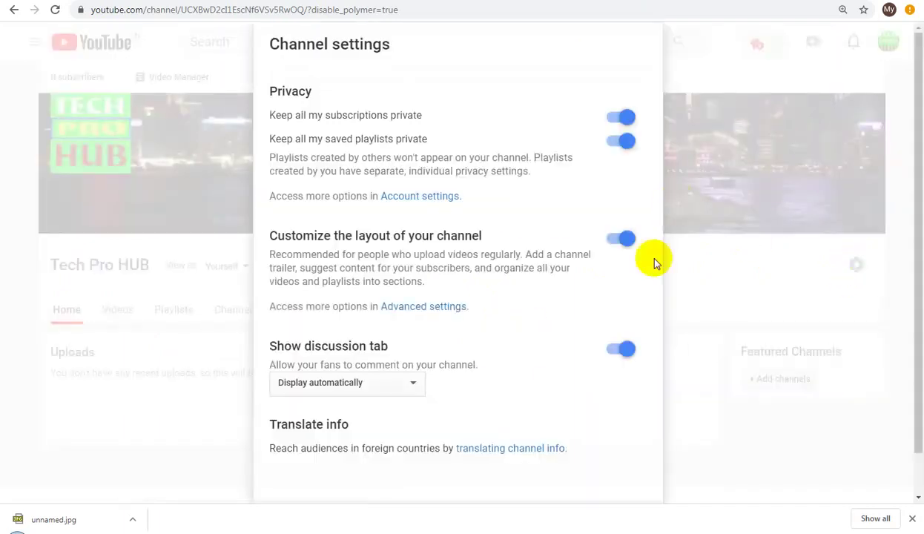
scroll(569, 365, down, 1)
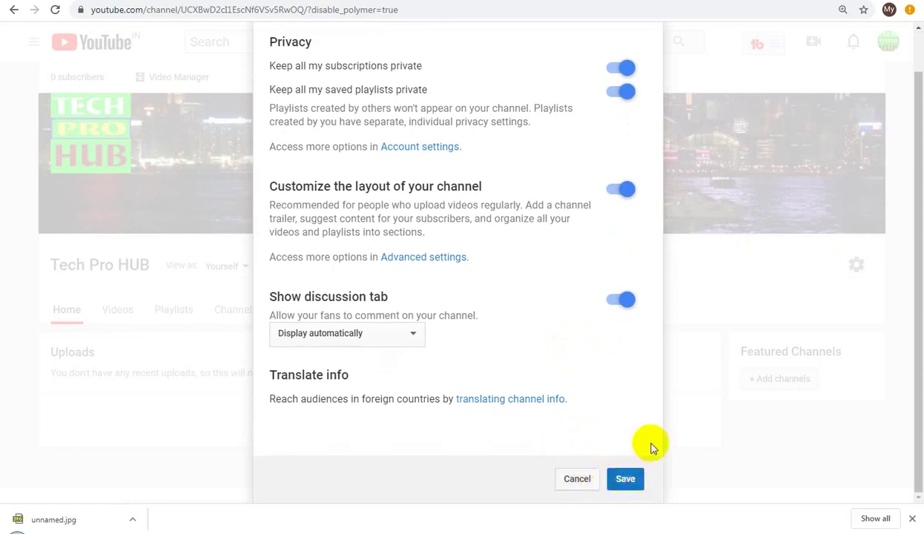